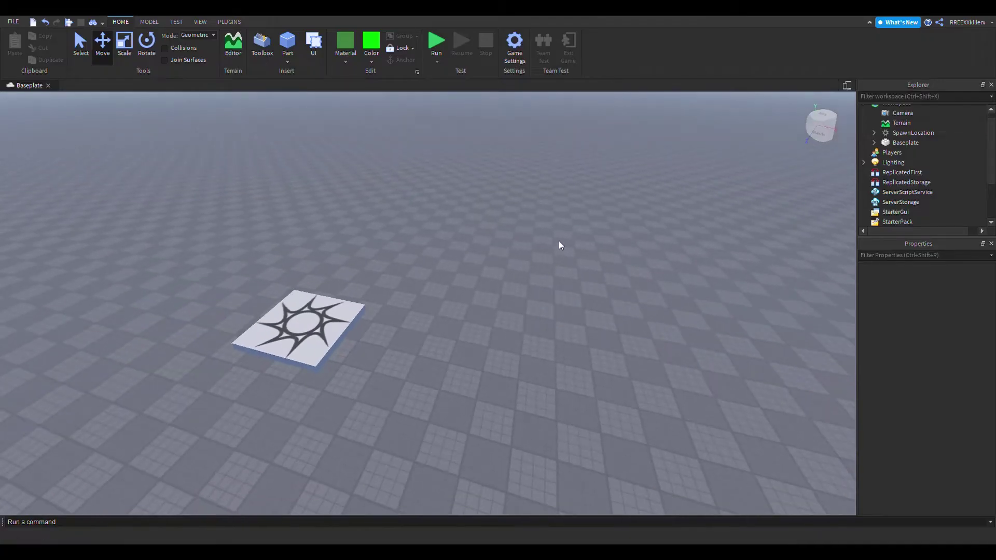
Insert a block part and place it on the baseplate beside the spawn location
key("w")
right_click_drag(560, 241, 305, 51)
left_click(288, 43)
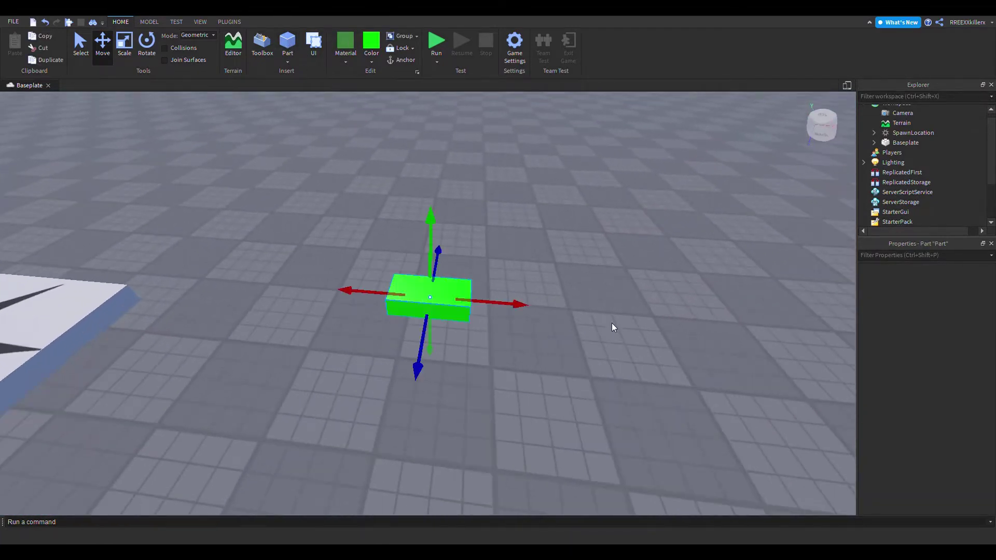
left_click_drag(436, 353, 456, 369)
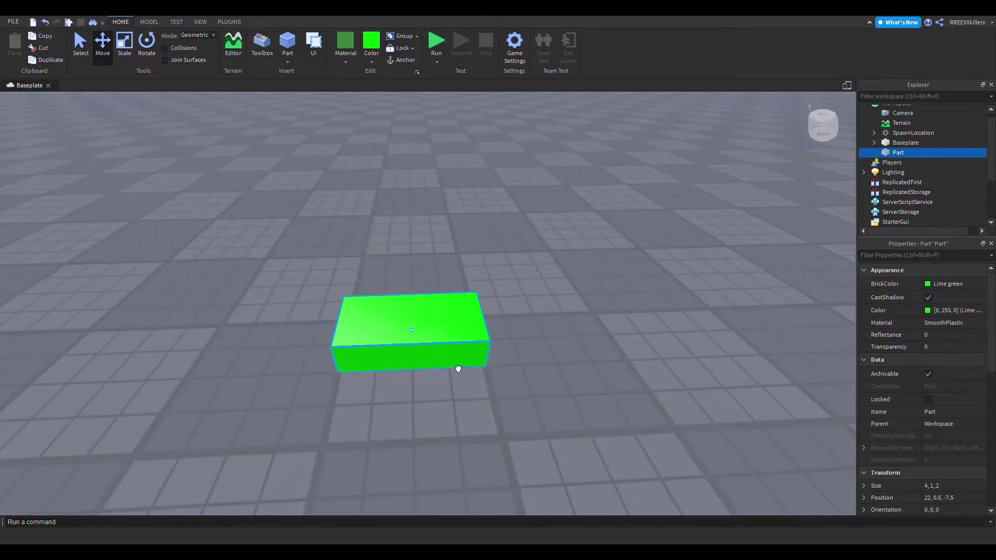
Scale the green block along the Z axis to a size of 4, 1, 4
key("ctrl+3")
right_click_drag(515, 385, 516, 385)
scroll(516, 385, "up", 5)
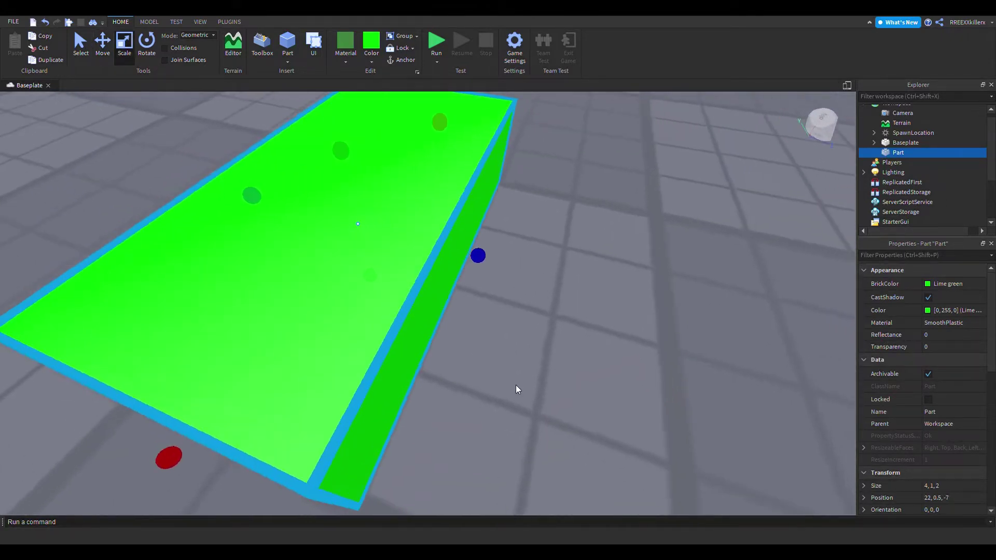
scroll(514, 382, "down", 2)
scroll(488, 296, "up", 1)
left_click_drag(490, 287, 640, 319)
right_click_drag(769, 351, 764, 360)
scroll(765, 359, "down", 3)
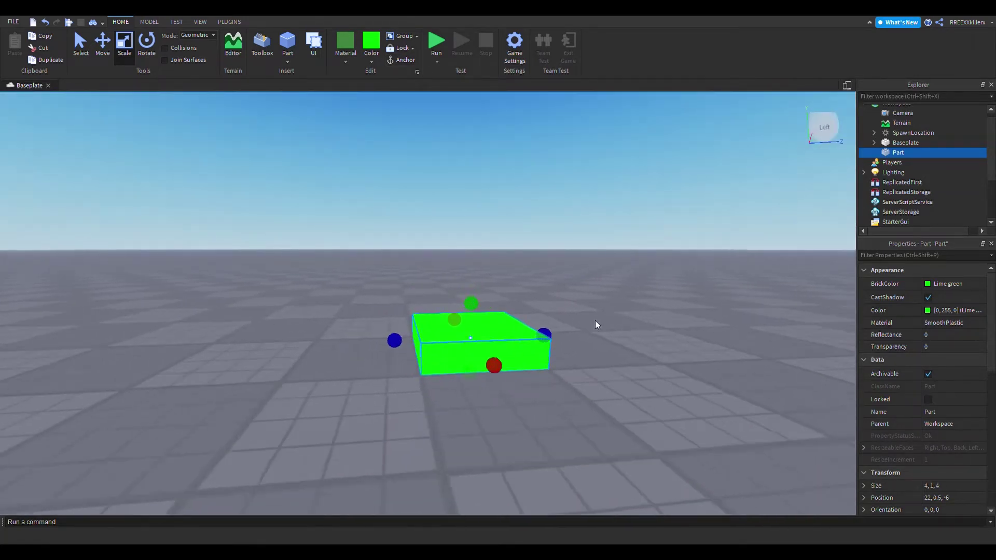
Move the green block up 2 studs so it floats above the baseplate at Y 2.5
scroll(571, 318, "up", 1)
key("ctrl+2")
left_click_drag(486, 255, 490, 203)
Scale the floating block to 2 studs high and 2.5 studs deep along Z, and deselect it
key("ctrl+3")
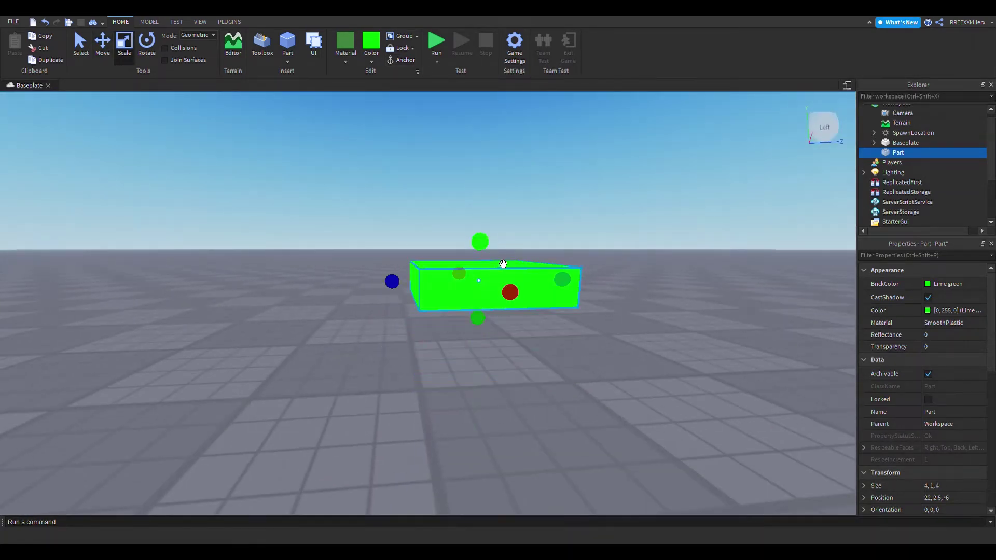
left_click(600, 214)
right_click_drag(602, 213, 596, 214)
left_click(478, 239)
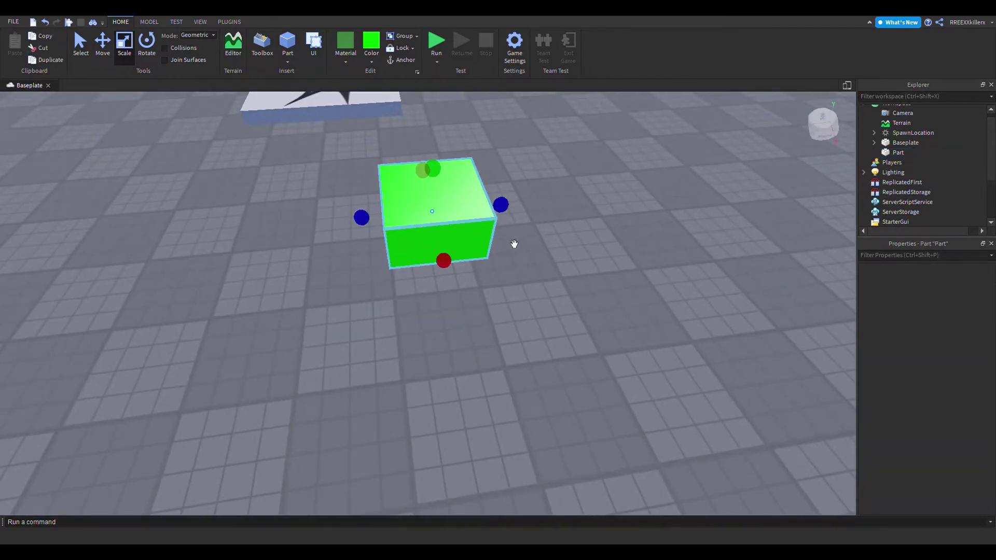
left_click_drag(501, 205, 471, 217)
left_click(631, 240)
right_click_drag(633, 241, 634, 240)
left_click(151, 22)
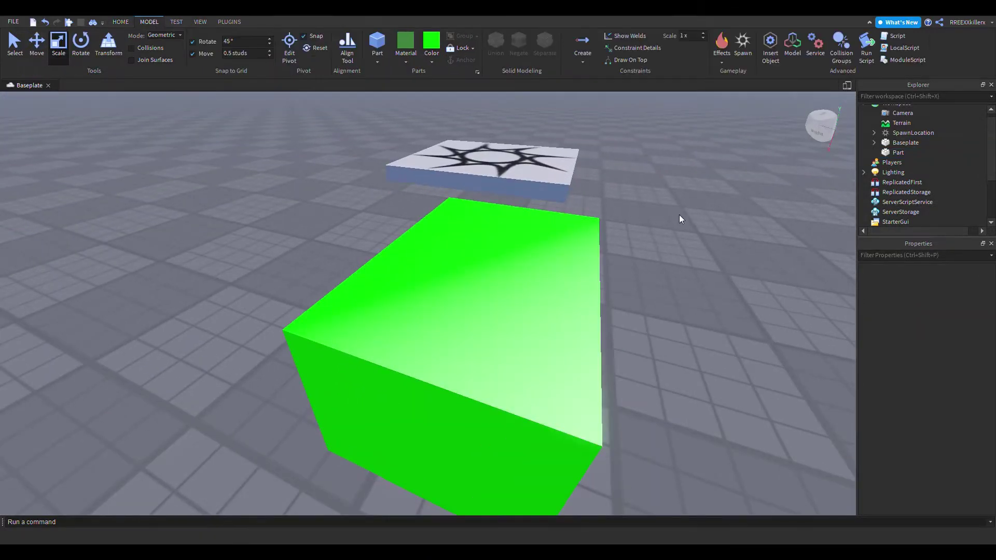
right_click_drag(679, 213, 677, 214)
key("s")
key("a")
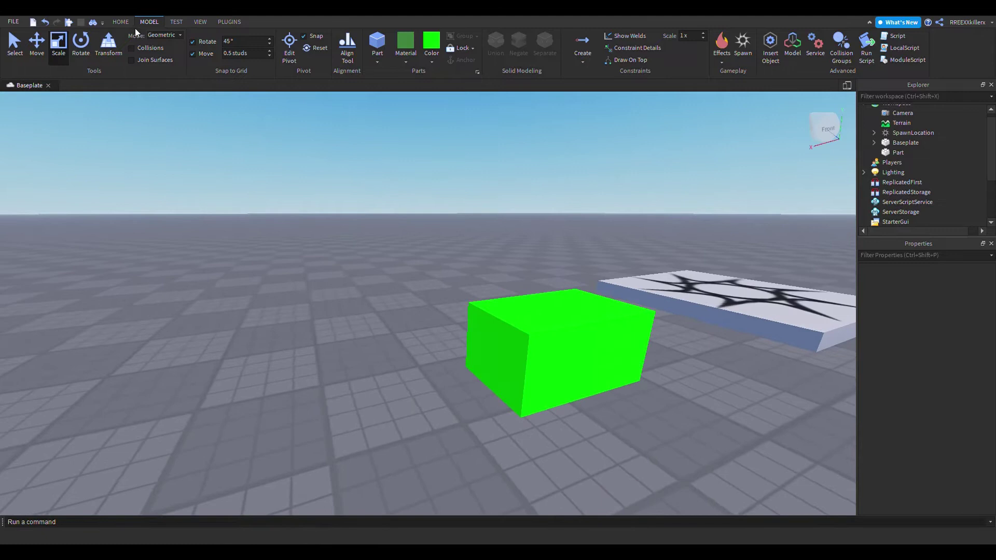
left_click(123, 23)
right_click_drag(698, 421, 699, 418)
key("w")
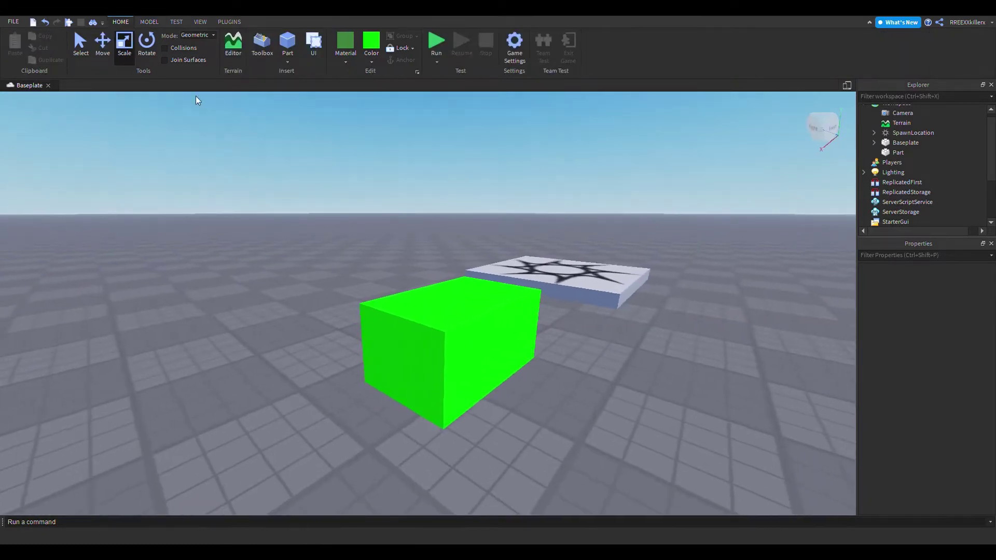
left_click(149, 22)
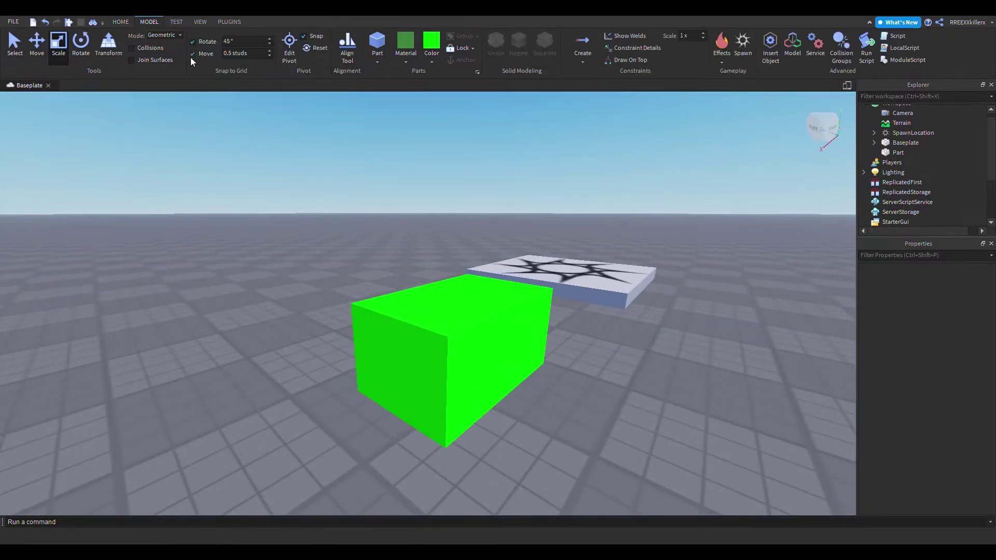
left_click(119, 22)
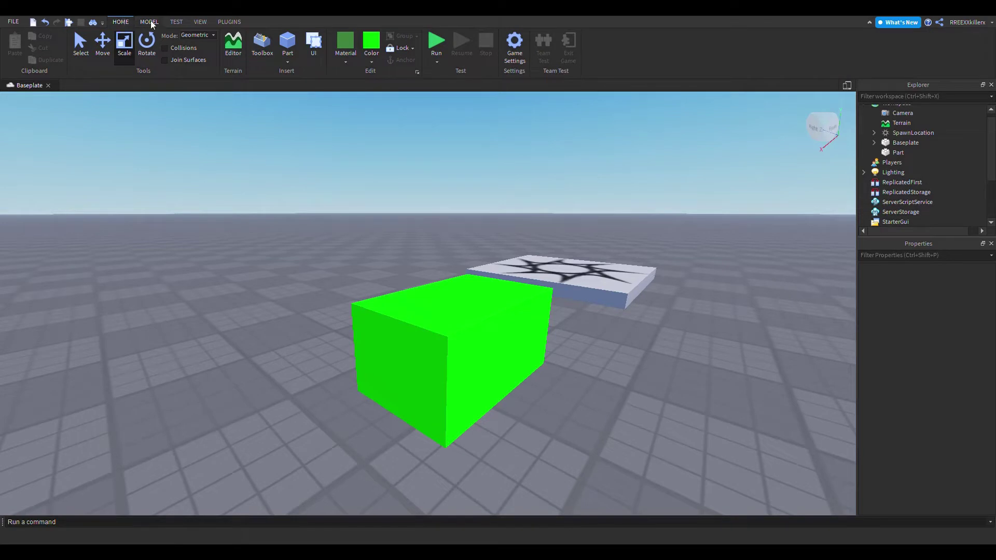
Create a VectorForce constraint attached to the block's end face on the X axis
left_click(149, 22)
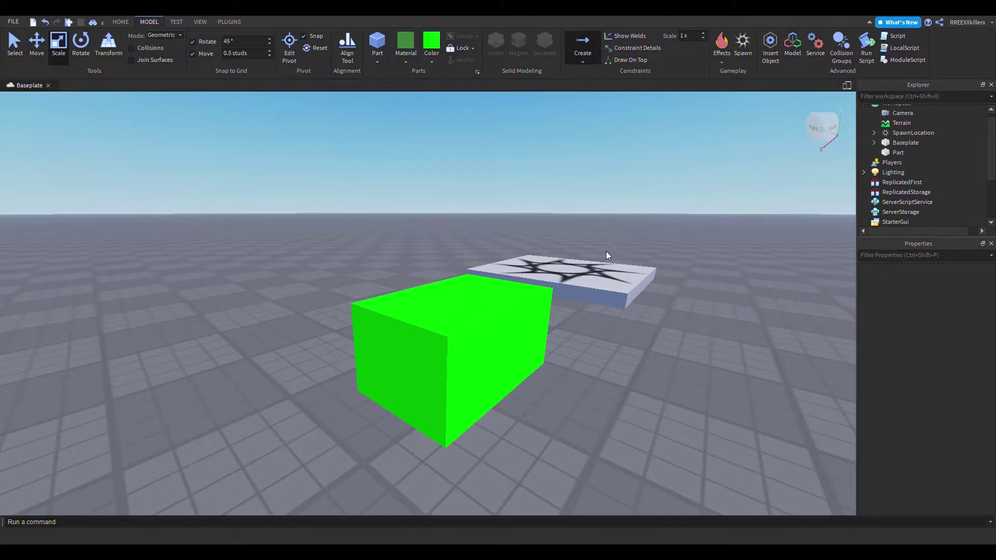
left_click(464, 339)
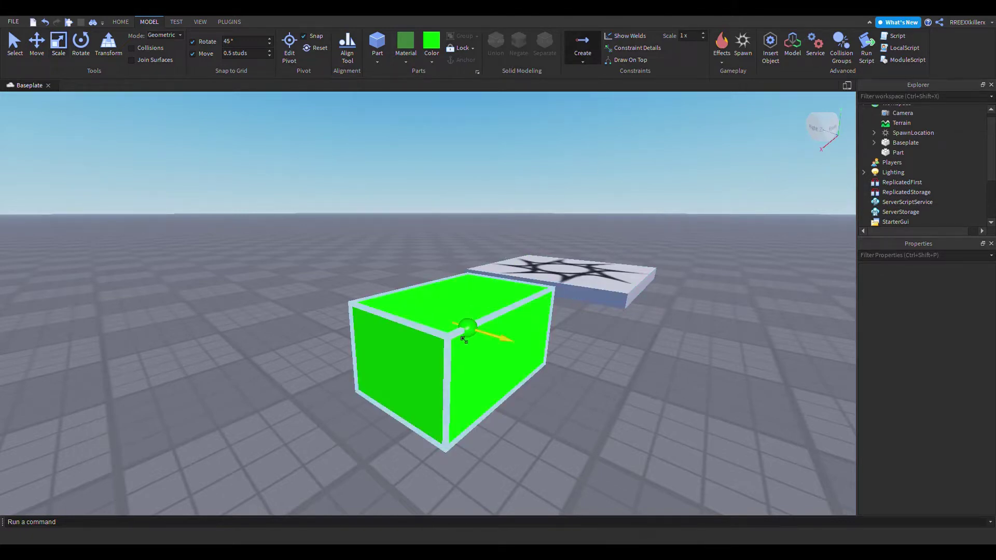
left_click(529, 228)
left_click(571, 49)
left_click(403, 370)
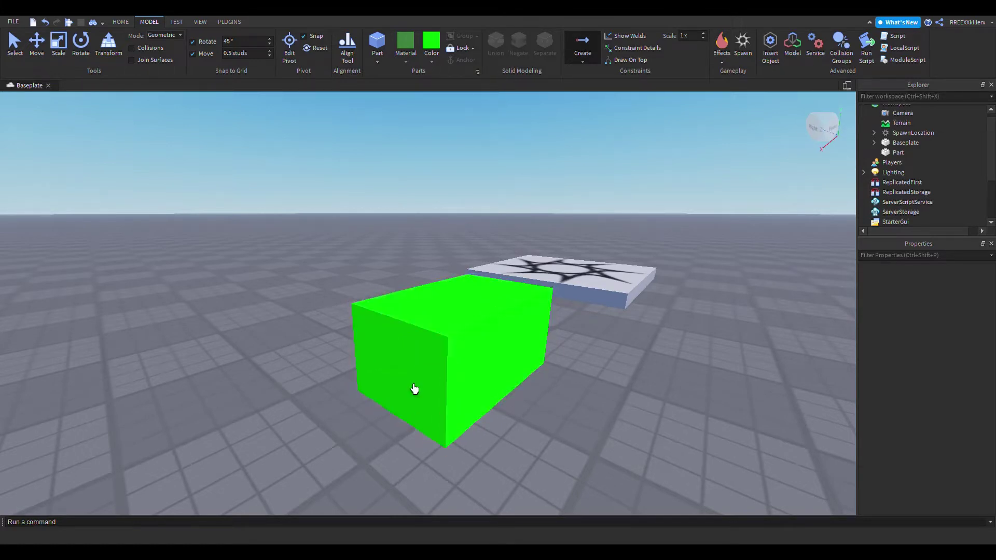
Turn on constraint details so the VectorForce arrow is displayed on the block
right_click_drag(607, 321, 605, 321)
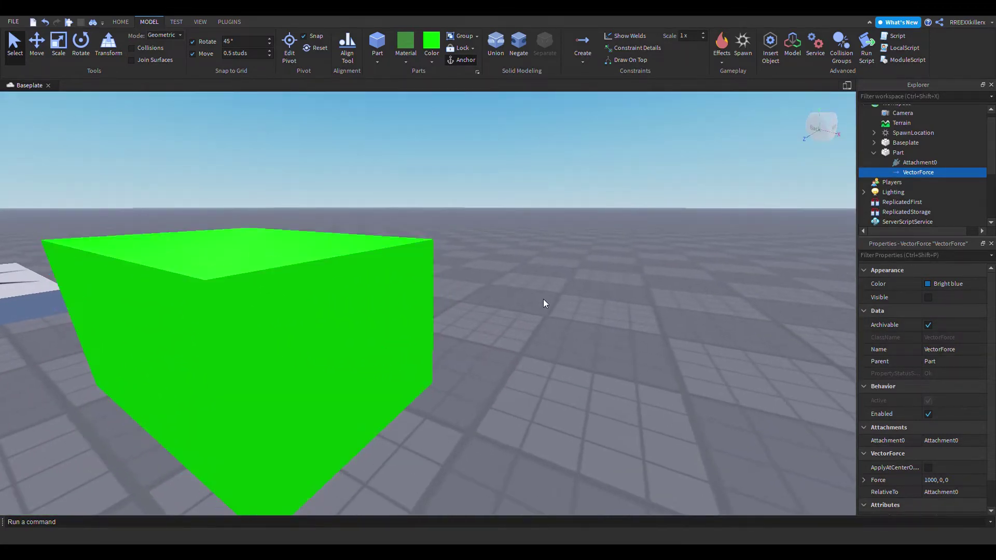
right_click_drag(543, 299, 555, 281)
key("w")
left_click(626, 49)
key("w")
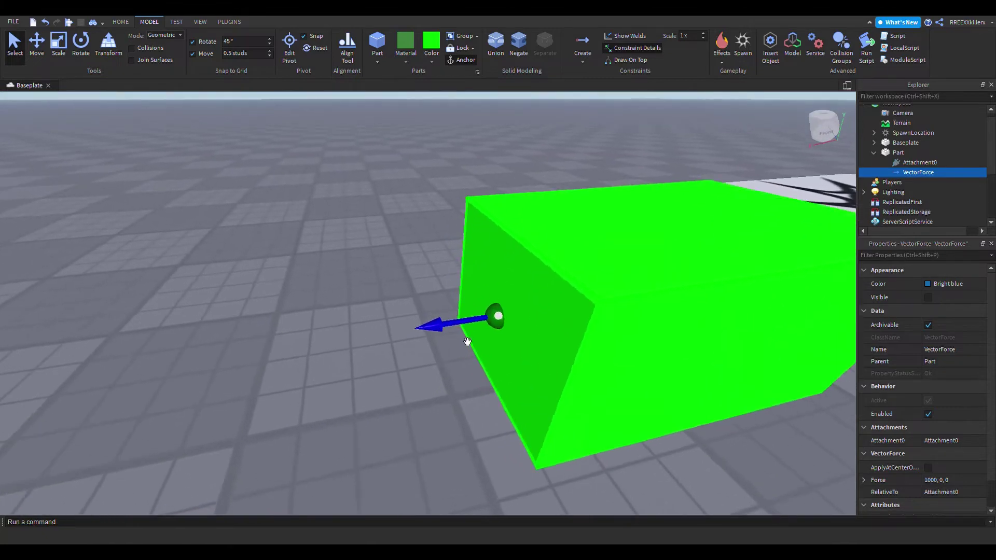
Examine the VectorForce arrow and its attachment on the block from several sides
right_click_drag(351, 379, 351, 376)
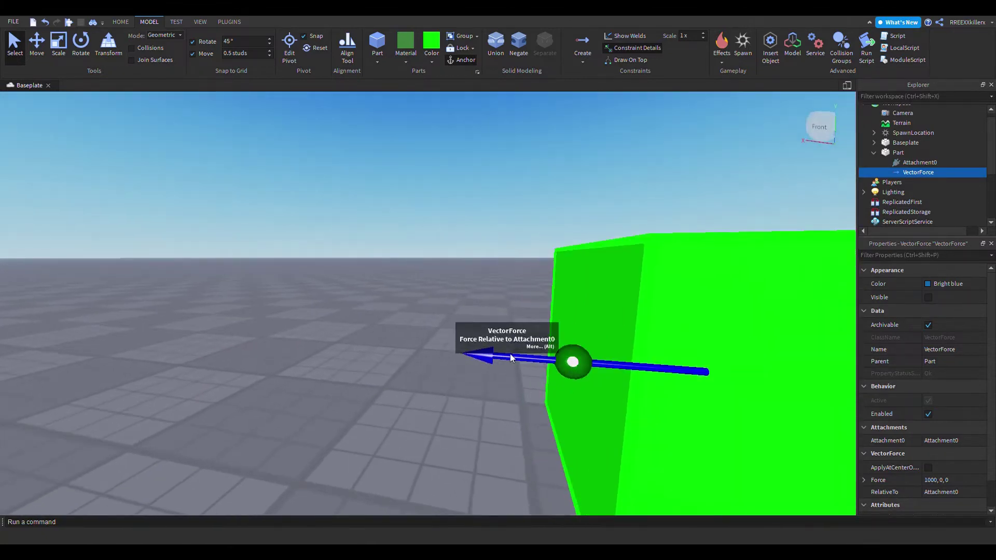
right_click_drag(520, 371, 372, 252)
scroll(460, 318, "down", 2)
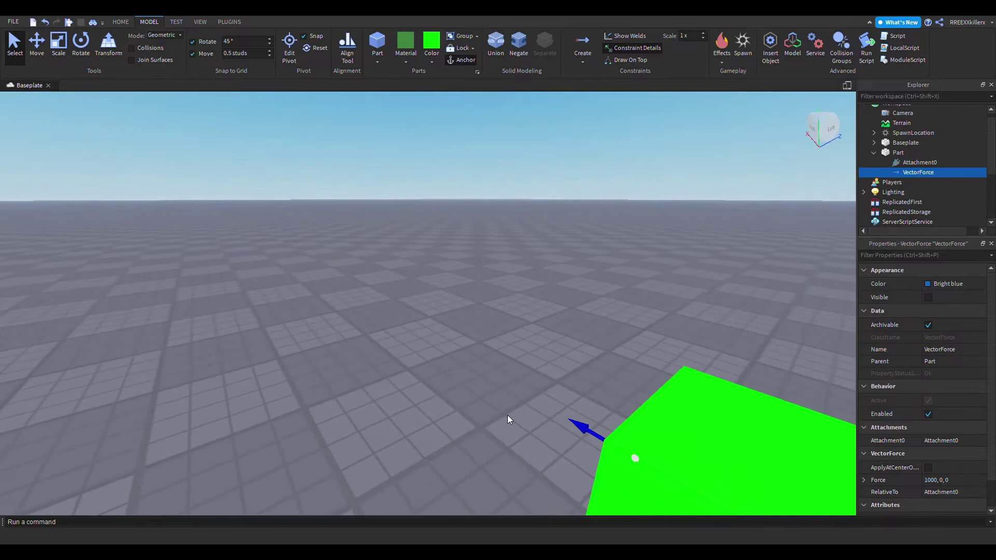
mouse_move(524, 306)
right_mouse_down()
mouse_move(543, 321)
mouse_move(524, 306)
right_mouse_up()
key("s")
key("w")
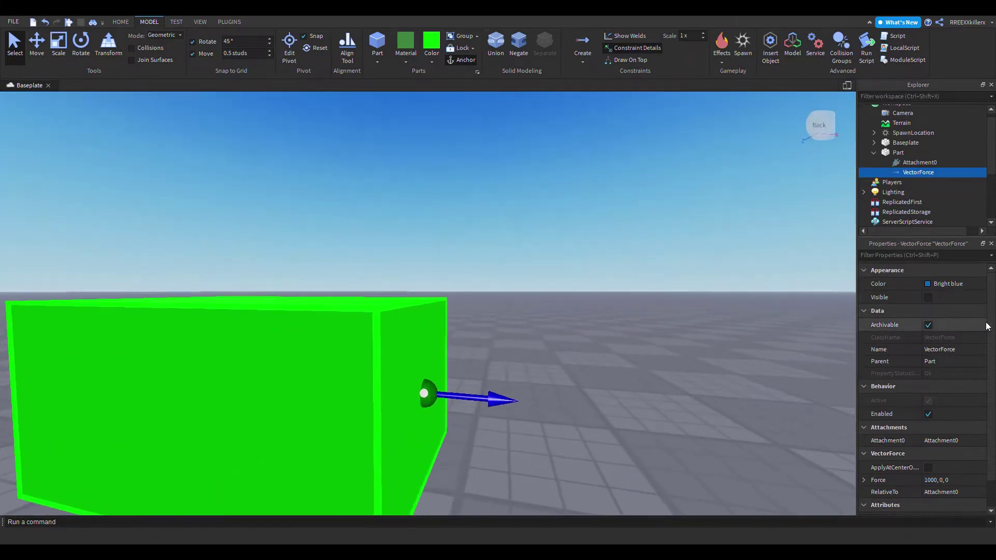
Review the VectorForce's properties and expand its Force value into X, Y and Z components
scroll(994, 315, "down", 2)
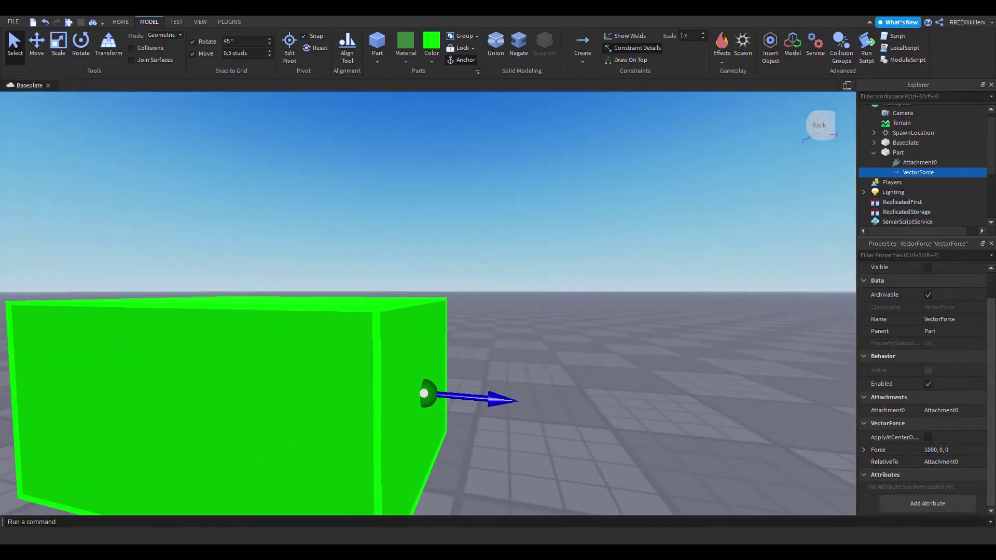
left_click(890, 153)
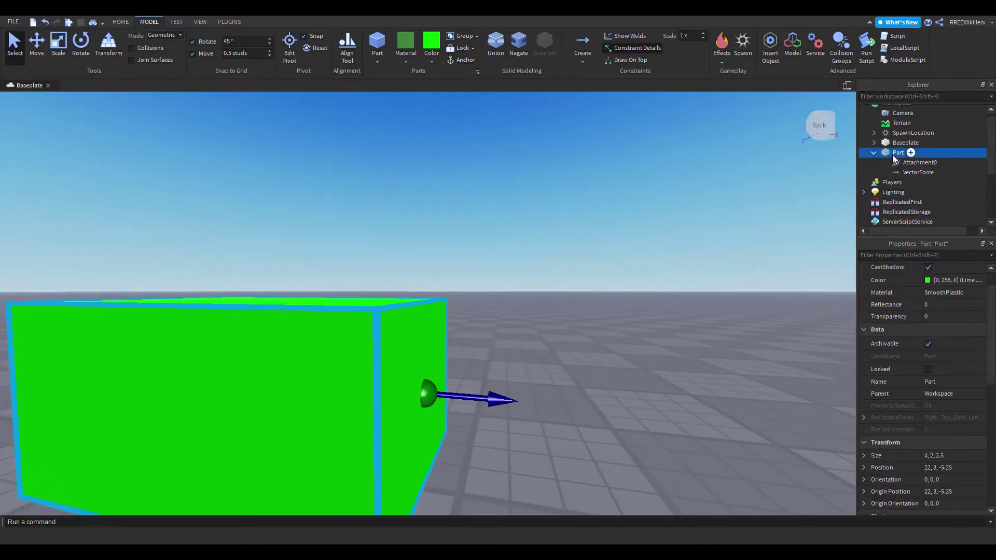
left_click(919, 174)
left_click_drag(995, 340, 995, 353)
scroll(992, 358, "up", 2)
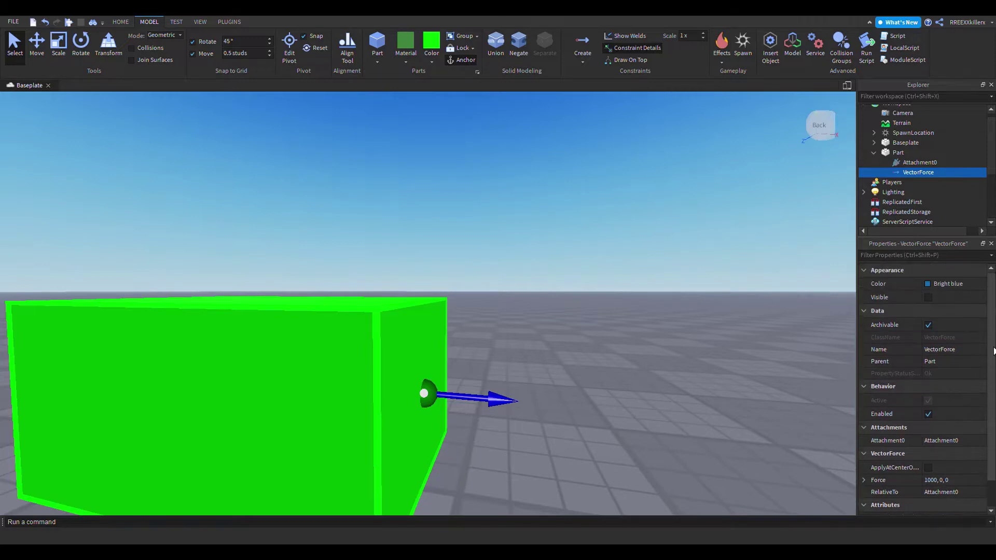
scroll(993, 363, "down", 2)
left_click(862, 450)
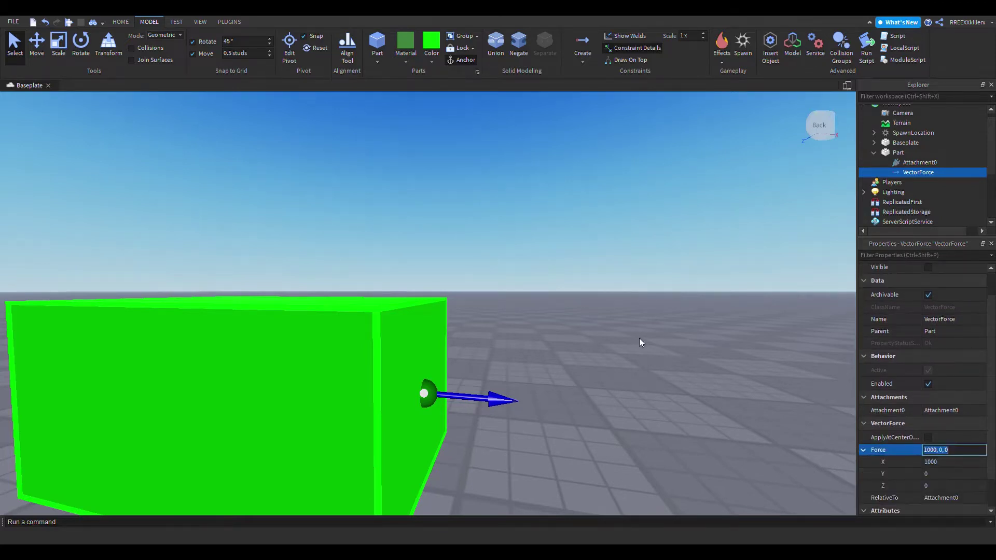
right_click_drag(639, 338, 637, 337)
scroll(637, 338, "down", 3)
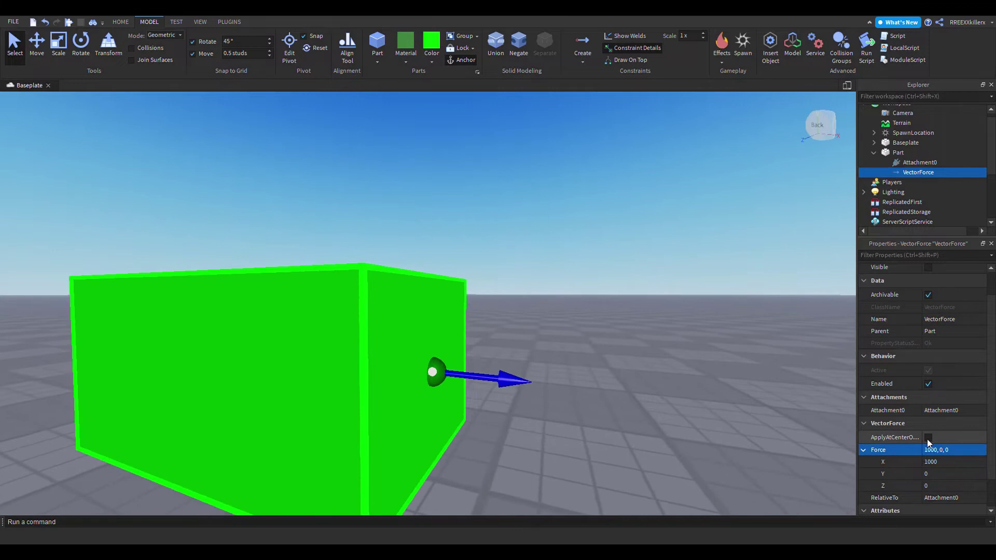
Try ApplyAtCenterOfMass on the VectorForce, examine the arrow on the block, and turn the option back off
left_click(927, 438)
scroll(631, 235, "up", 10)
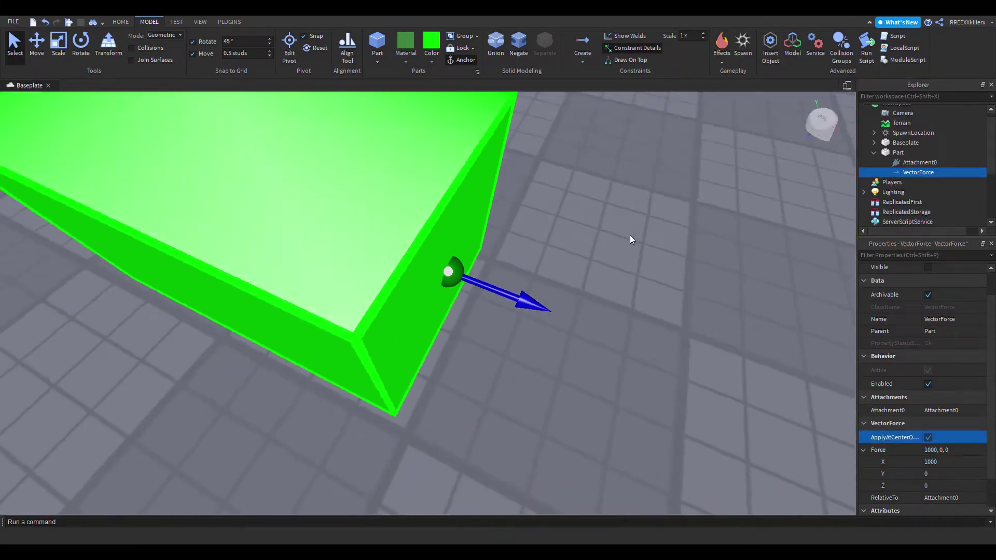
right_click_drag(630, 236, 631, 235)
key("s")
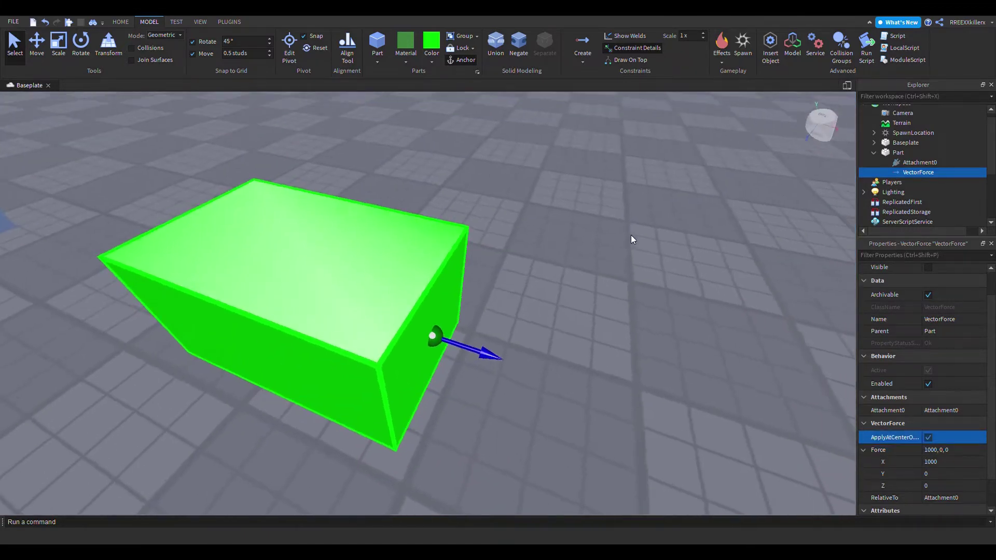
key("a")
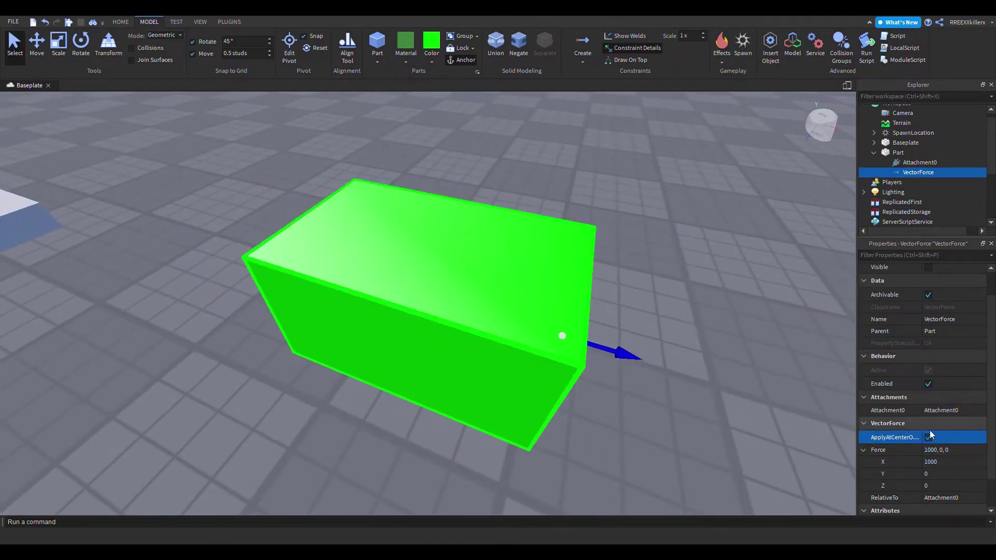
key("d")
right_click_drag(776, 341, 776, 340)
key("s")
key("w")
key("a")
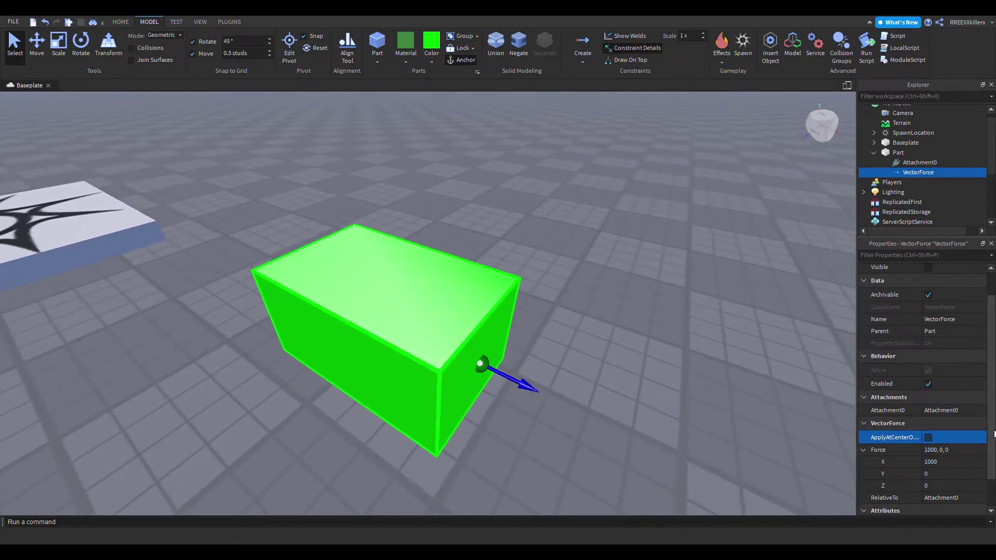
Try a Z force of 1000 on the VectorForce, check the arrow's direction from above, and reset Z to 0
left_click_drag(993, 434, 993, 462)
left_click(945, 450)
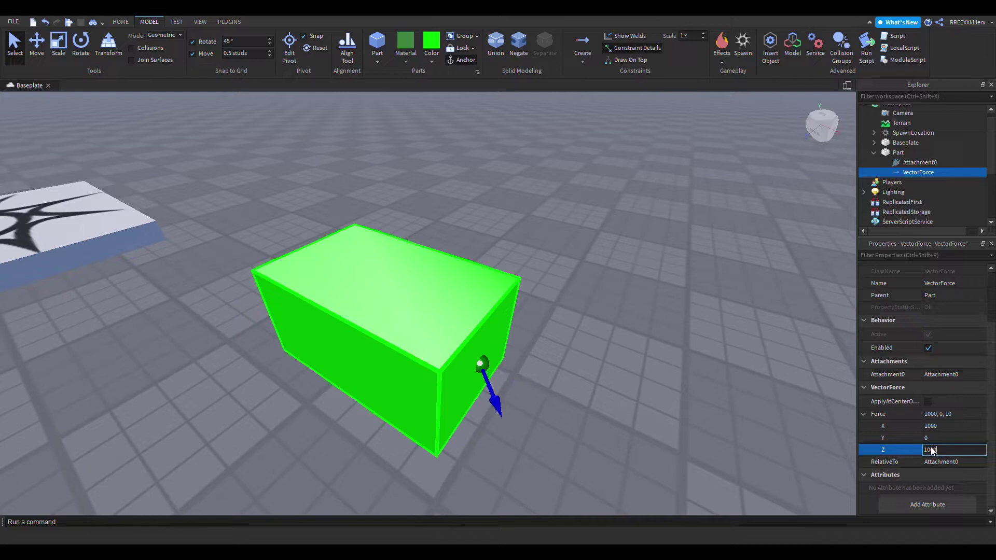
right_click_drag(659, 241, 541, 314)
key("d")
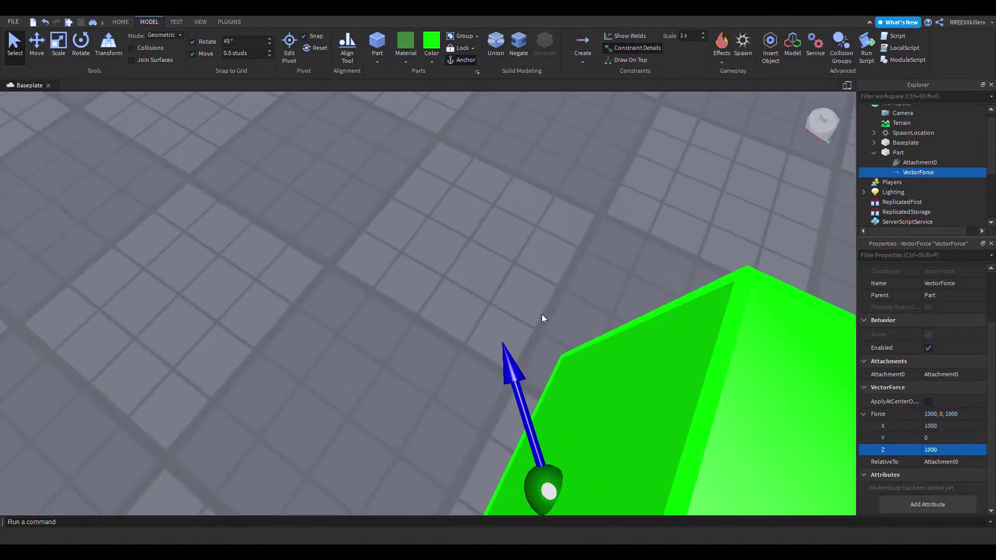
scroll(542, 314, "down", 3)
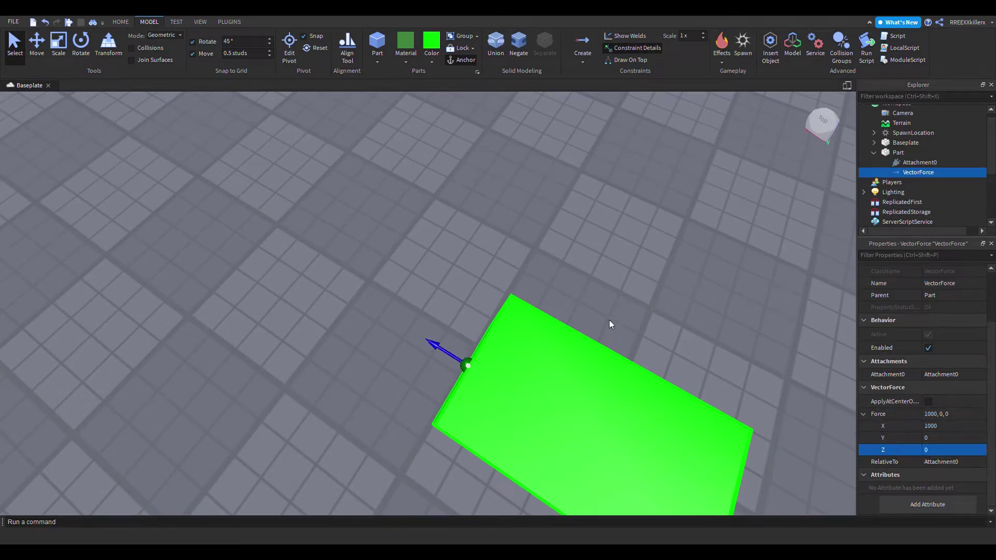
right_click_drag(609, 320, 618, 330)
key("s")
key("w")
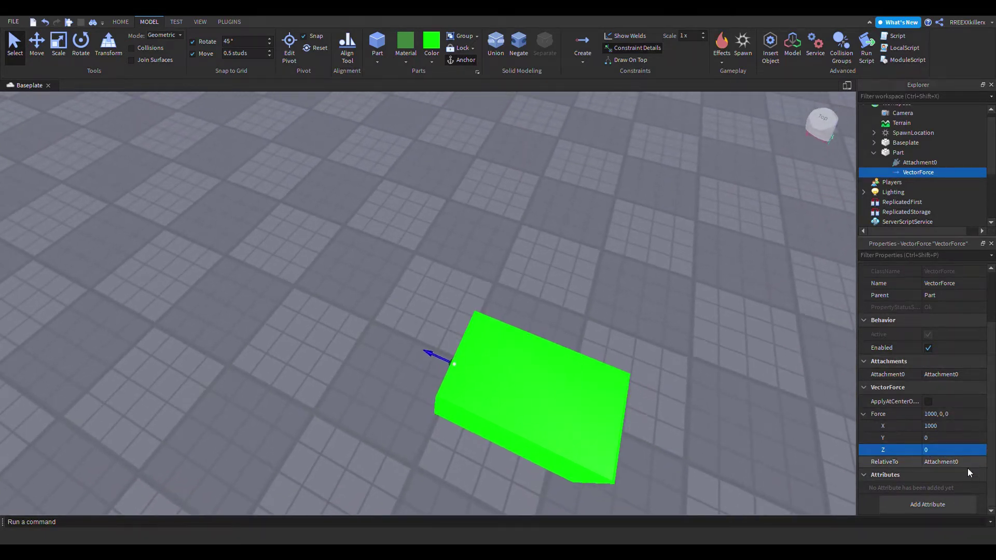
Set the VectorForce's RelativeTo property to World and check the arrow's direction on the block
left_click(960, 465)
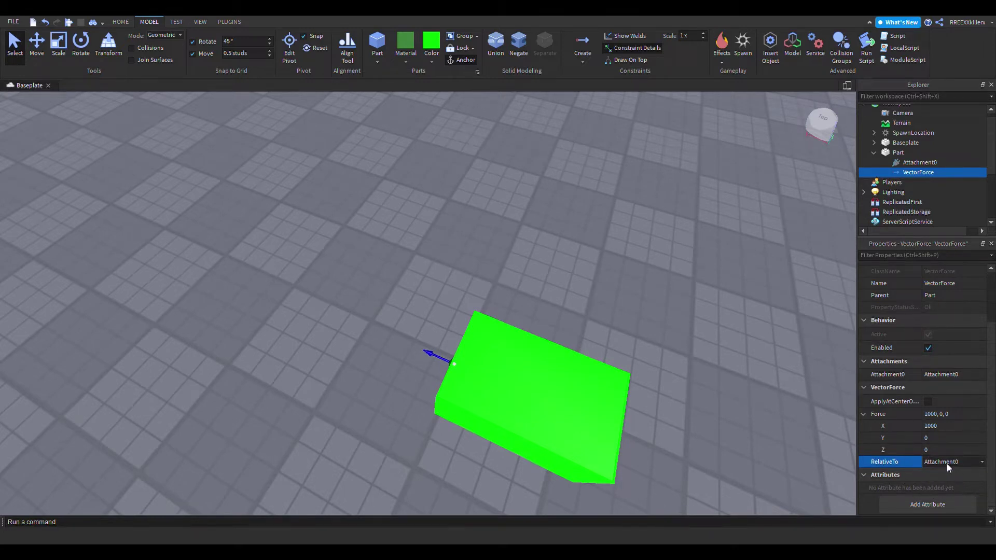
left_click(930, 486)
key("a")
right_click_drag(586, 295, 586, 297)
key("s")
key("w")
key("a")
right_click_drag(727, 379, 725, 379)
key("s")
key("w")
key("s")
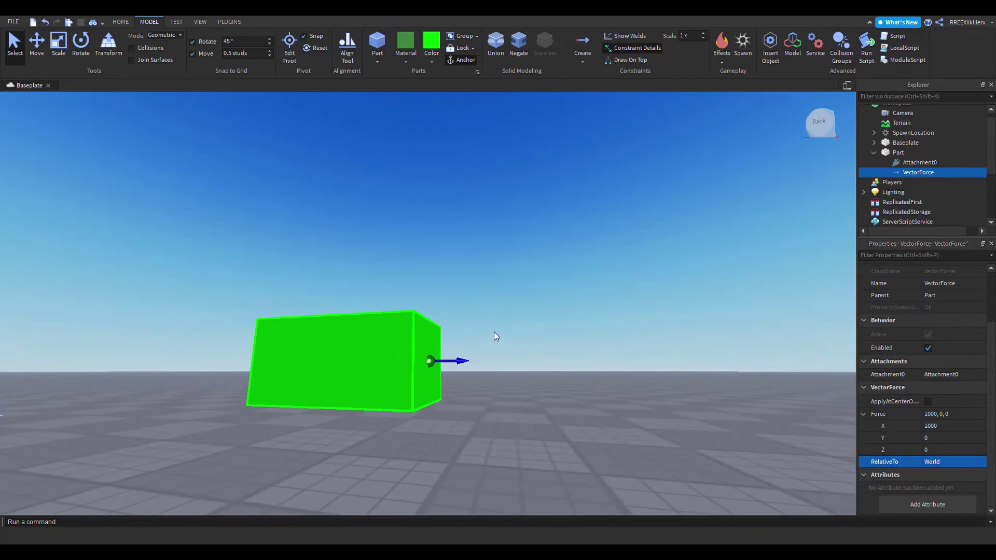
Rotate the block with the Rotate tool and examine from several sides where the world-relative force arrow points
mouse_move(442, 344)
right_mouse_down()
mouse_move(436, 318)
mouse_move(451, 331)
right_mouse_up()
key("ctrl+4")
left_click(402, 281)
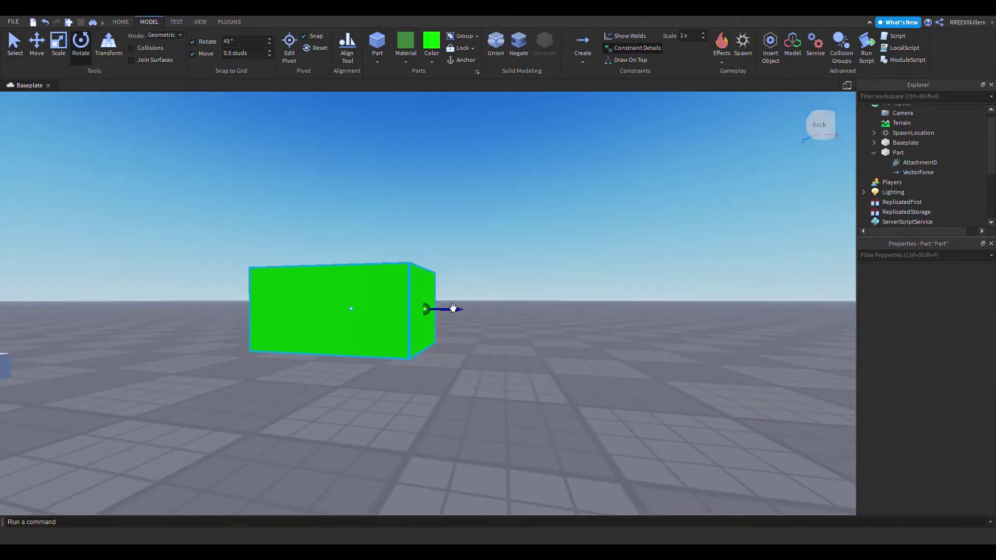
right_click_drag(462, 278, 461, 278)
left_click_drag(422, 289, 428, 268)
left_click(599, 255)
key("d")
right_click_drag(599, 255, 613, 267)
key("d")
key("s")
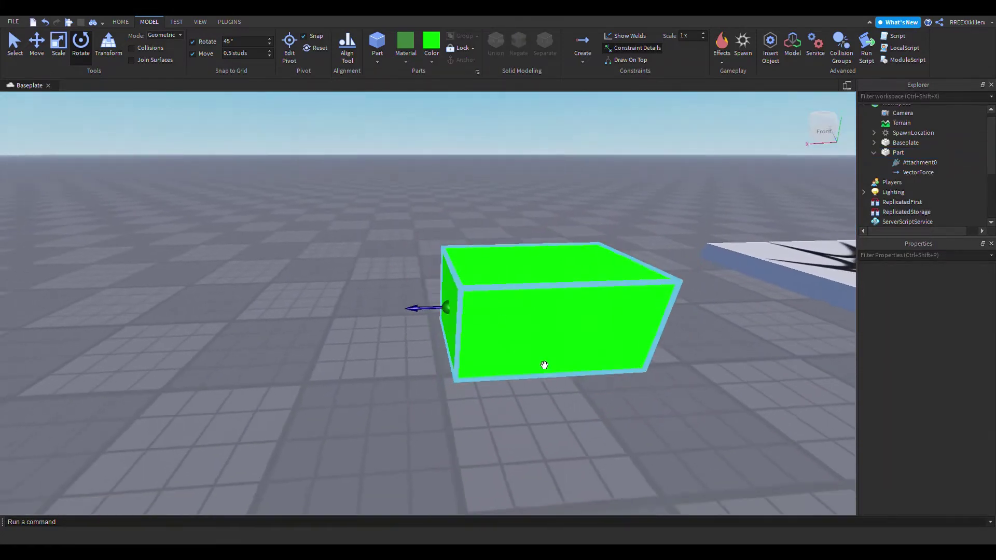
scroll(646, 302, "up", 2)
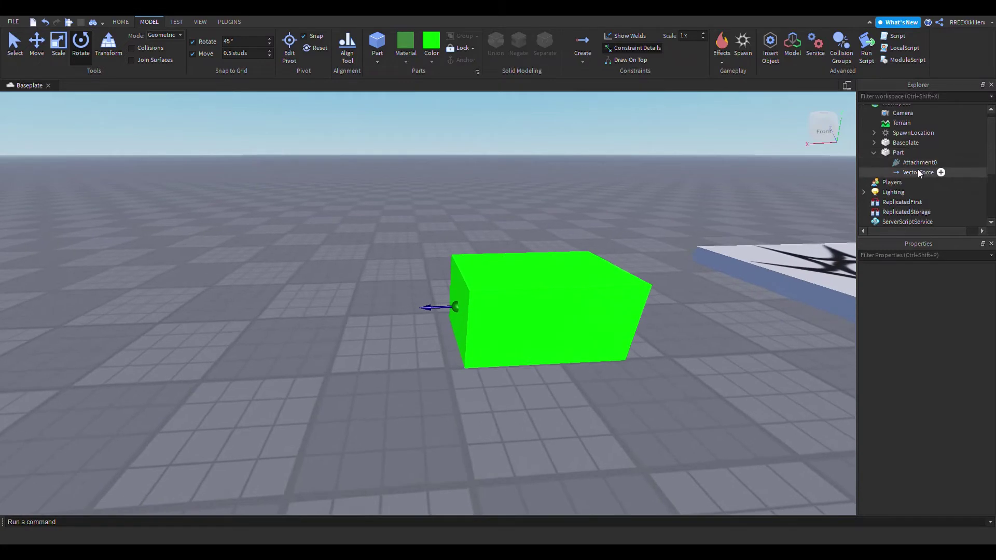
Set the VectorForce's RelativeTo property to Attachment0 and view the arrow on the block from farther away
left_click(917, 171)
scroll(975, 394, "down", 2)
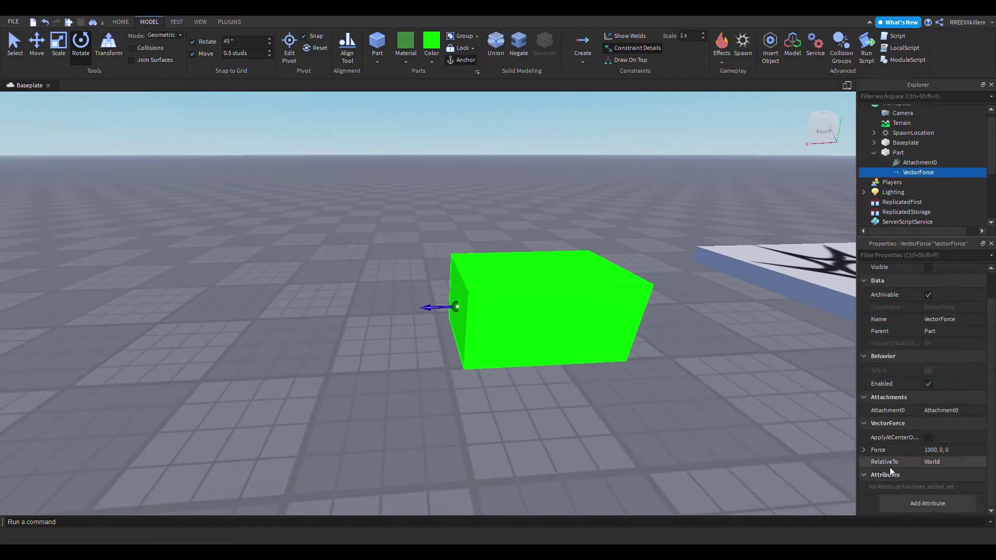
left_click(929, 461)
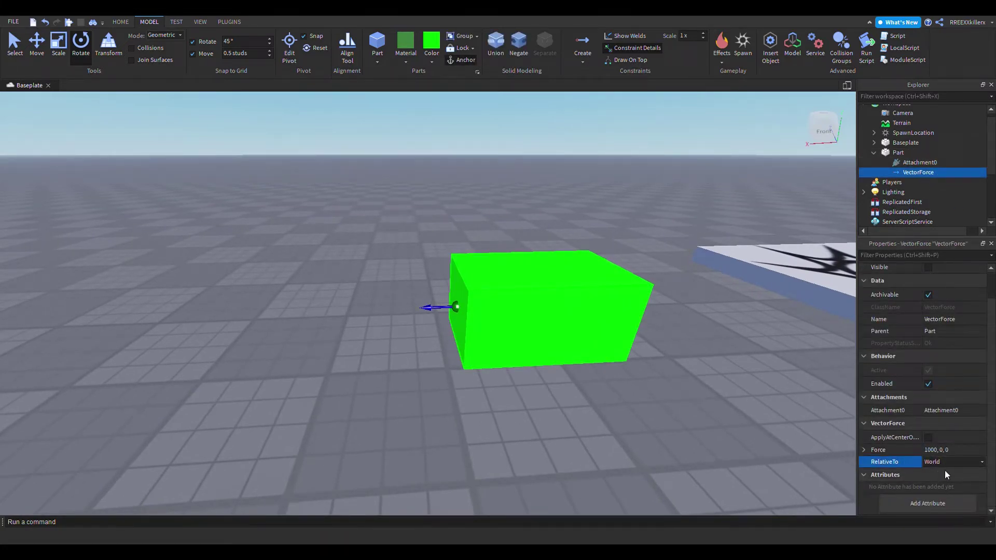
left_click(943, 468)
right_click_drag(664, 387, 664, 227)
key("s")
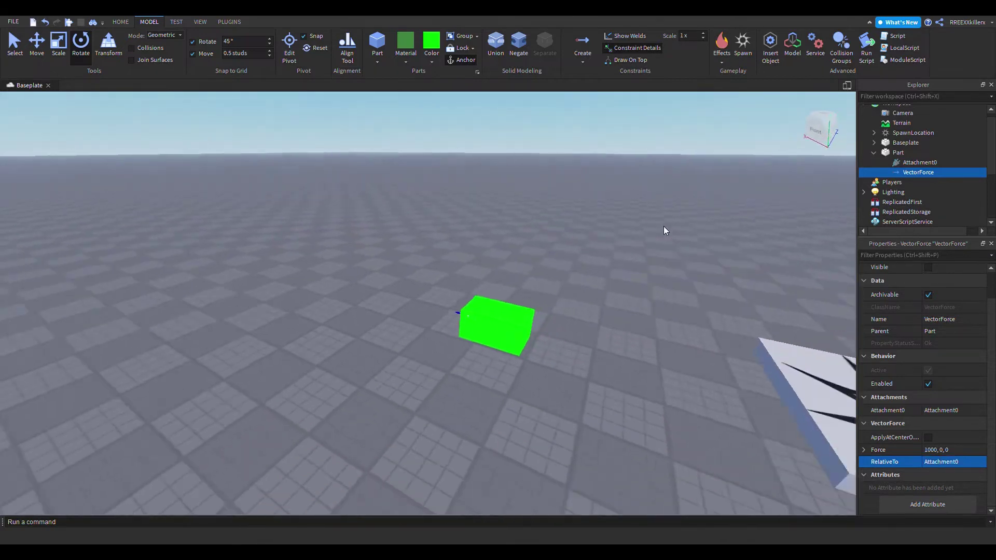
left_click(664, 226)
key("d")
key("w")
key("a")
key("s")
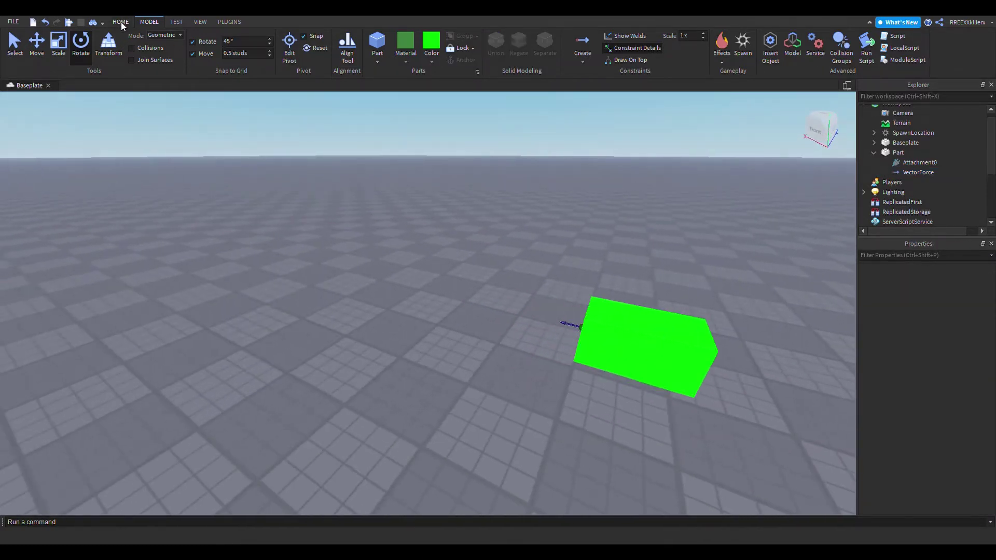
Run the simulation, watch how the single VectorForce moves the block across the baseplate, and stop the run
left_click(121, 22)
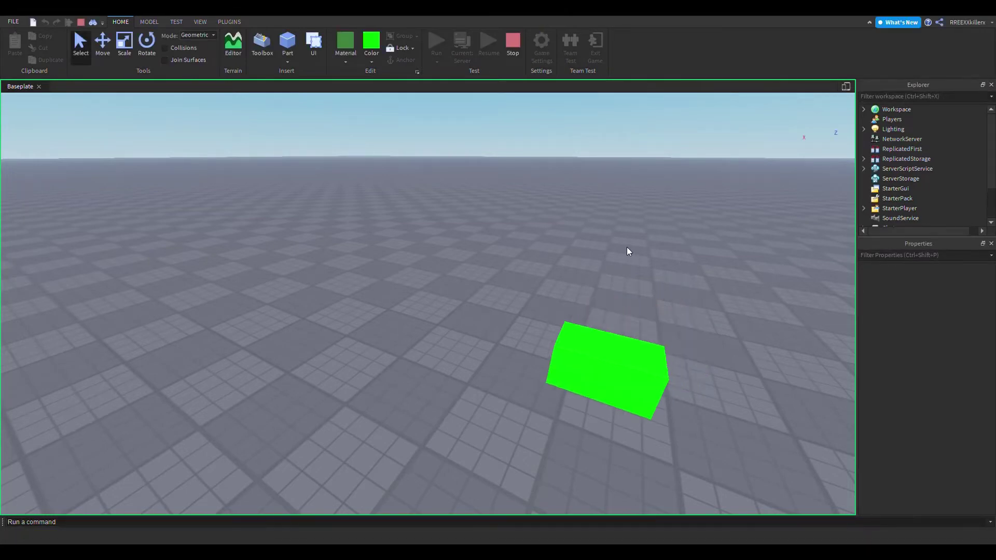
right_click_drag(627, 248, 615, 248)
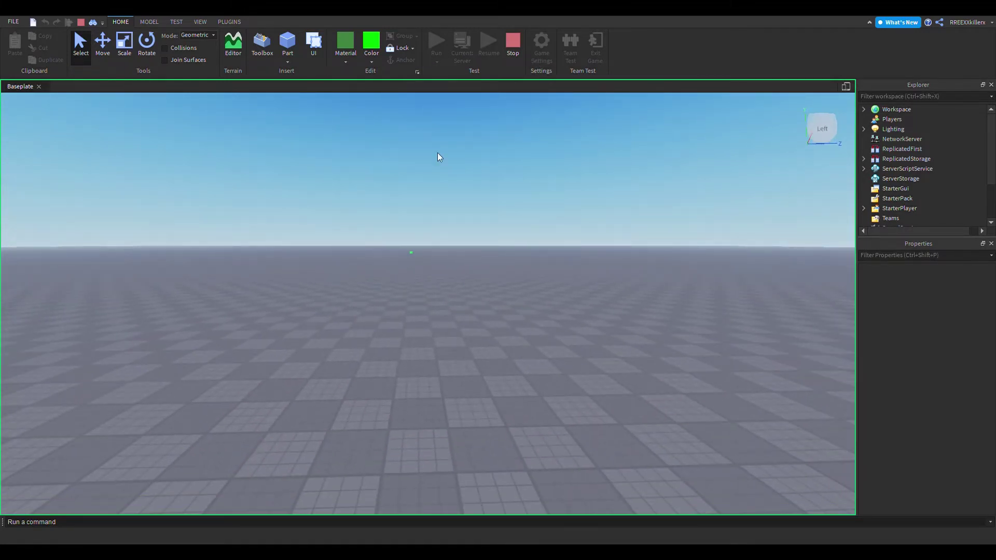
right_click_drag(438, 215, 438, 215)
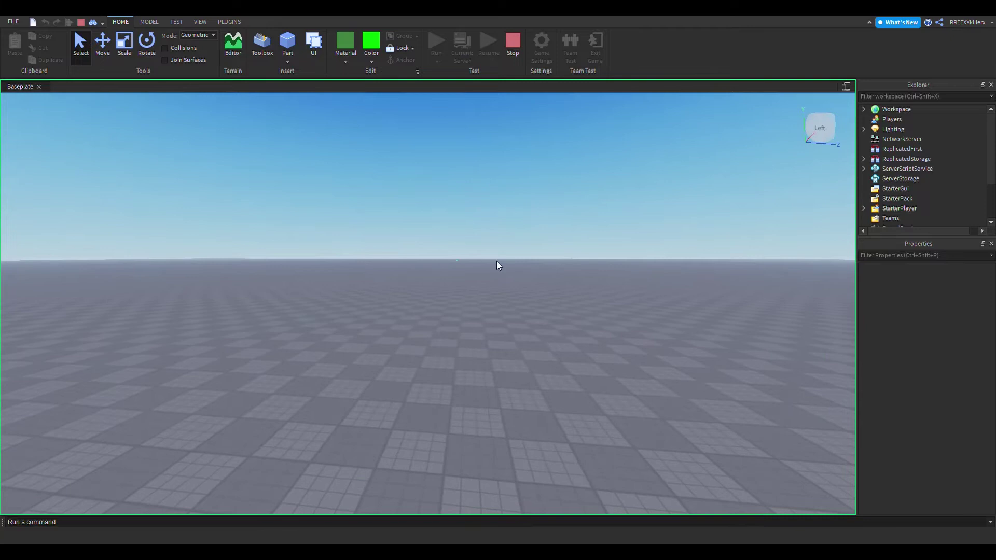
right_click_drag(556, 225, 556, 225)
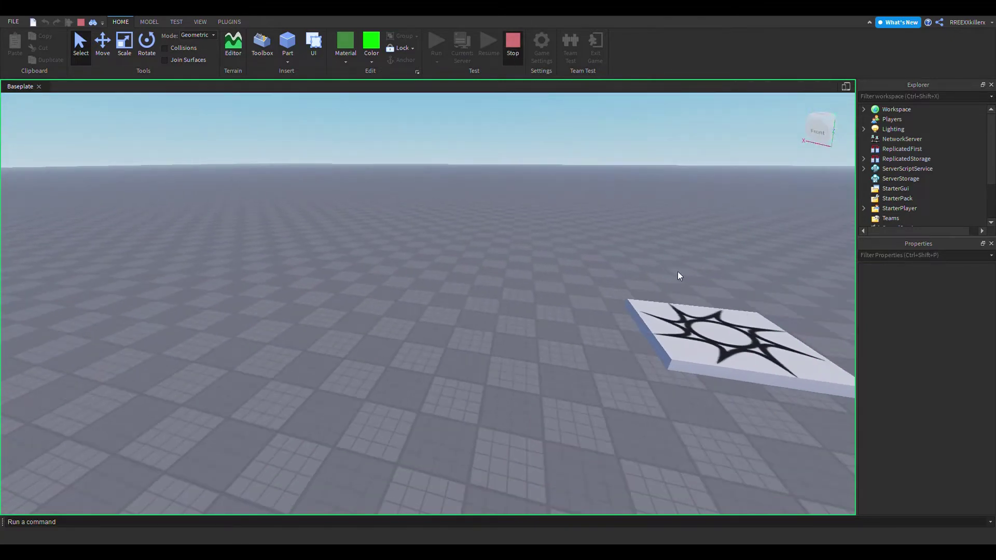
key("shift+F5")
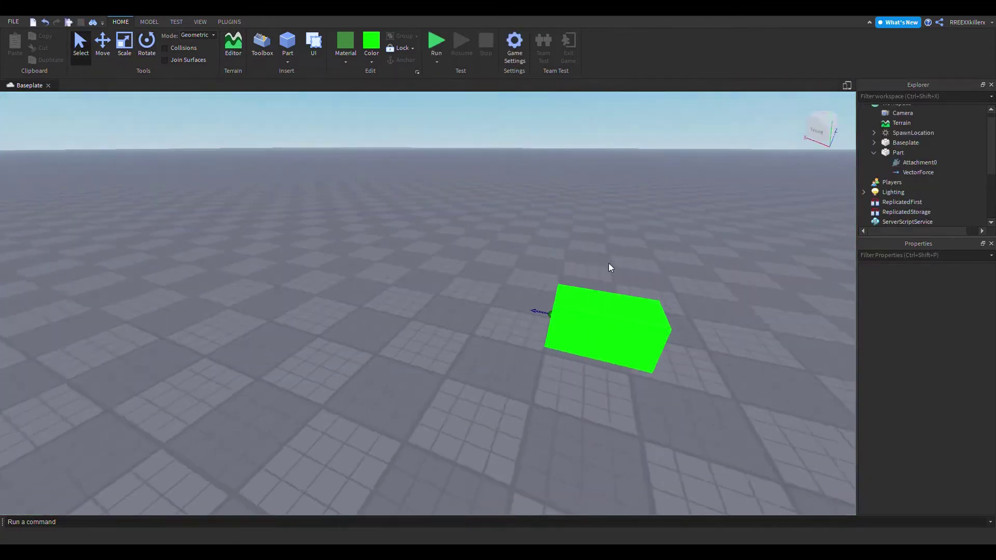
Attach a second VectorForce to the long side face of the block and check both arrows from several angles
key("w")
mouse_move(608, 264)
right_mouse_down()
mouse_move(622, 275)
mouse_move(608, 263)
right_mouse_up()
key("s")
key("w")
key("s")
key("w")
key("s")
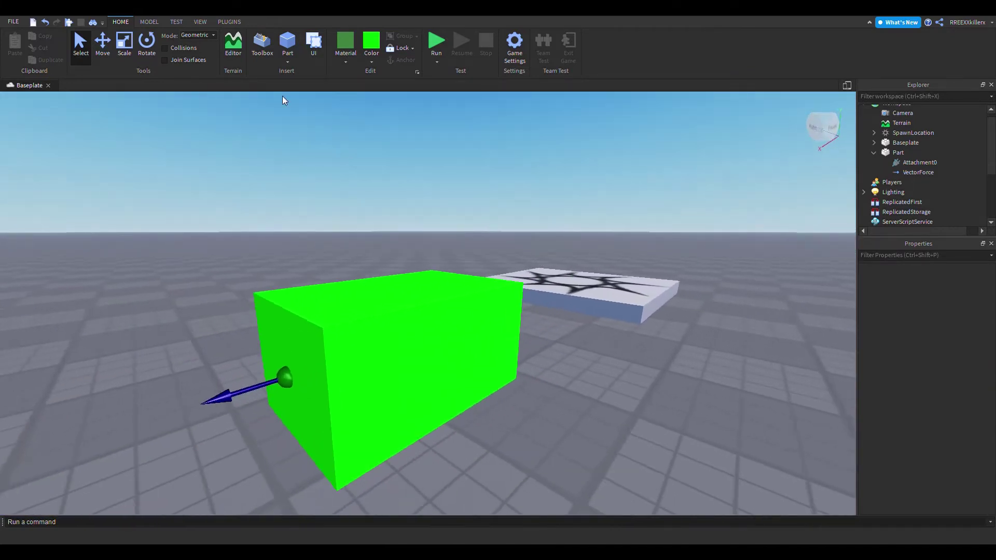
left_click(150, 22)
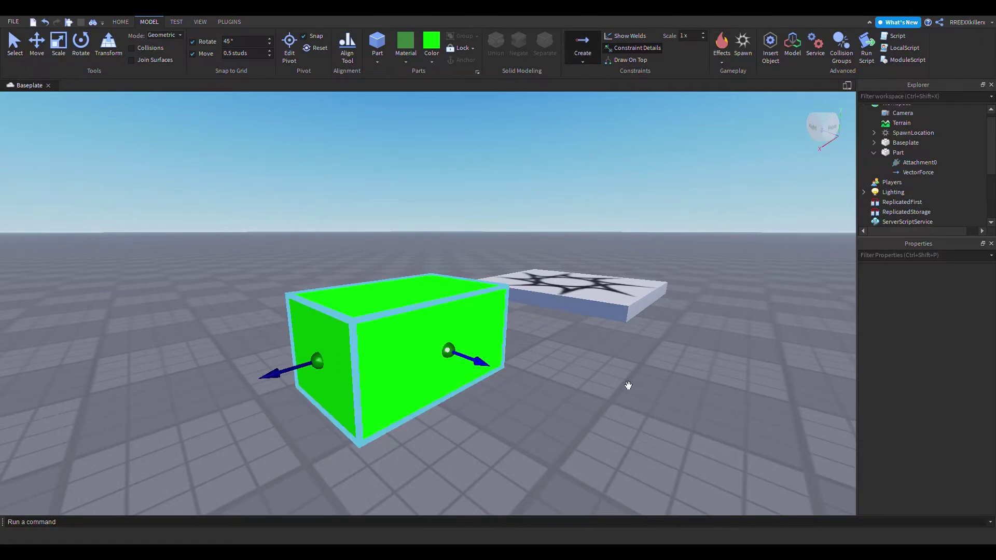
left_click(599, 403)
right_click_drag(599, 403, 599, 403)
key("w")
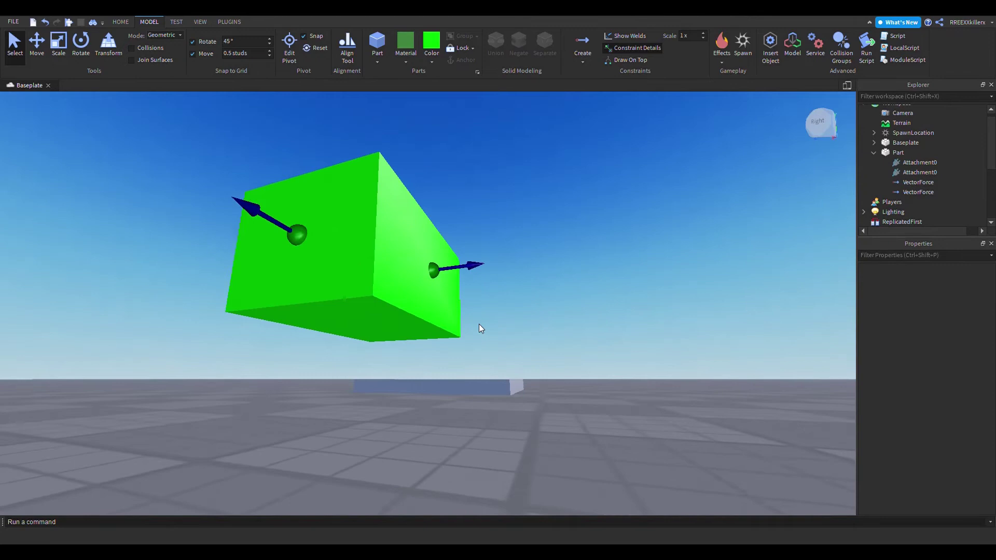
right_click_drag(576, 291, 576, 291)
scroll(577, 291, "down", 5)
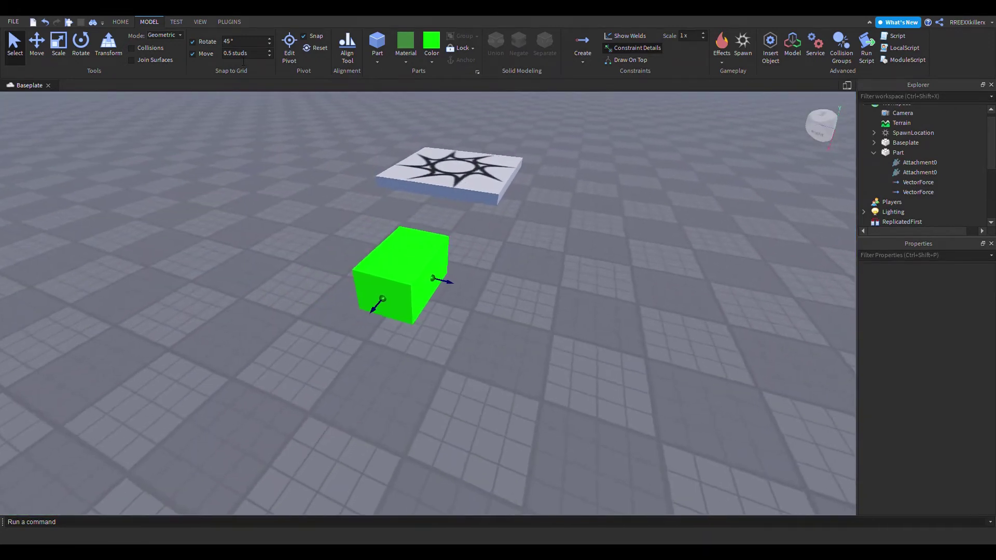
Run the simulation with both VectorForces, follow the block's combined movement, and stop the run
left_click(119, 23)
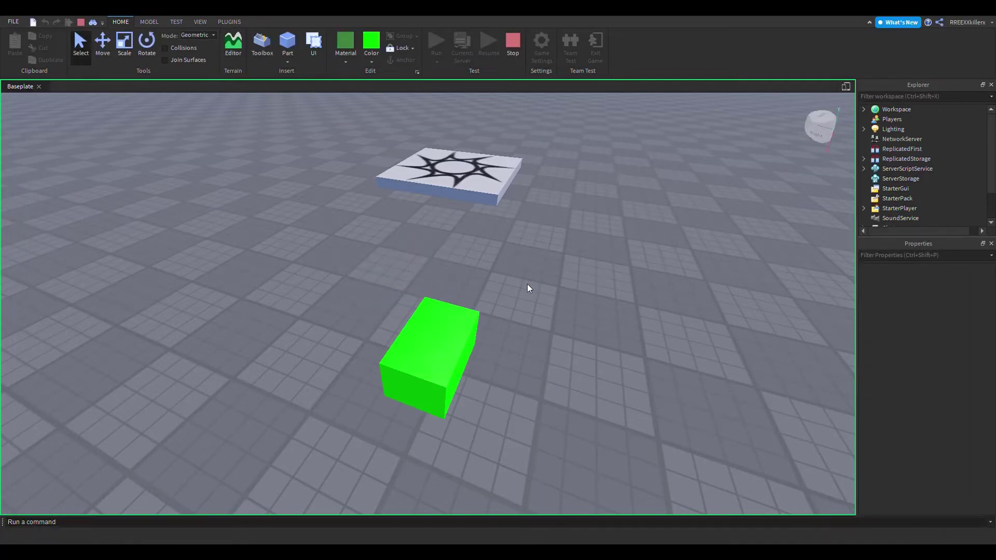
mouse_move(527, 284)
right_mouse_down()
mouse_move(546, 282)
mouse_move(534, 285)
right_mouse_up()
scroll(455, 311, "down", 5)
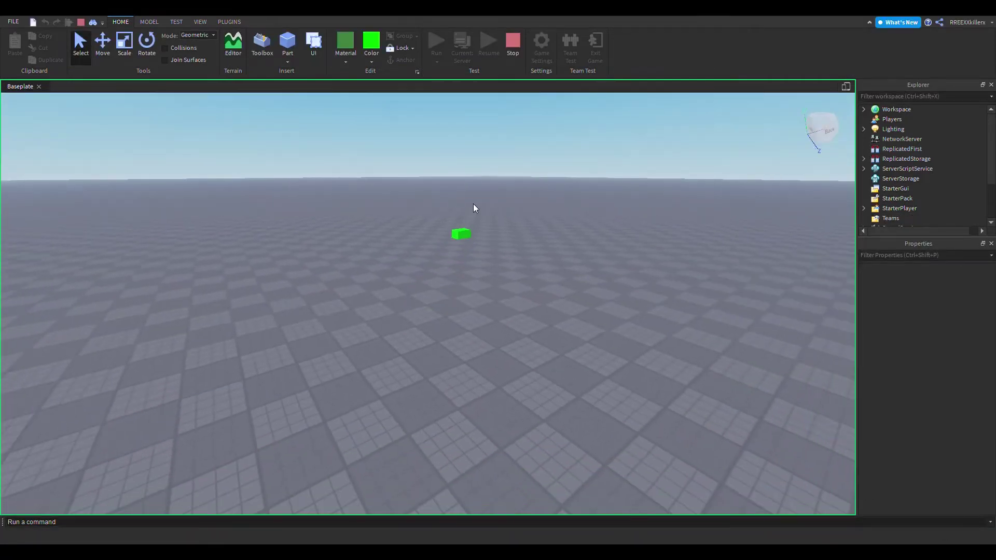
key("s")
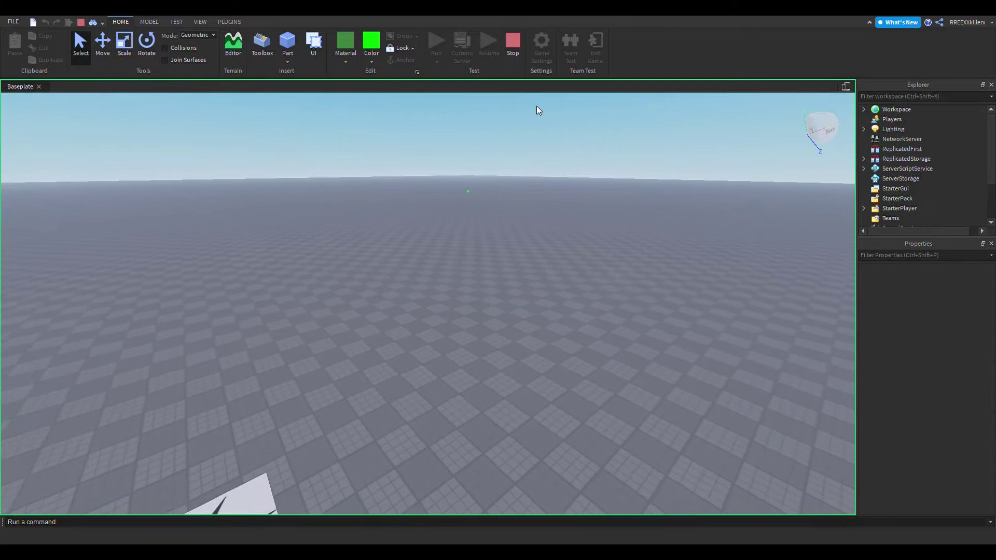
key("shift+F5")
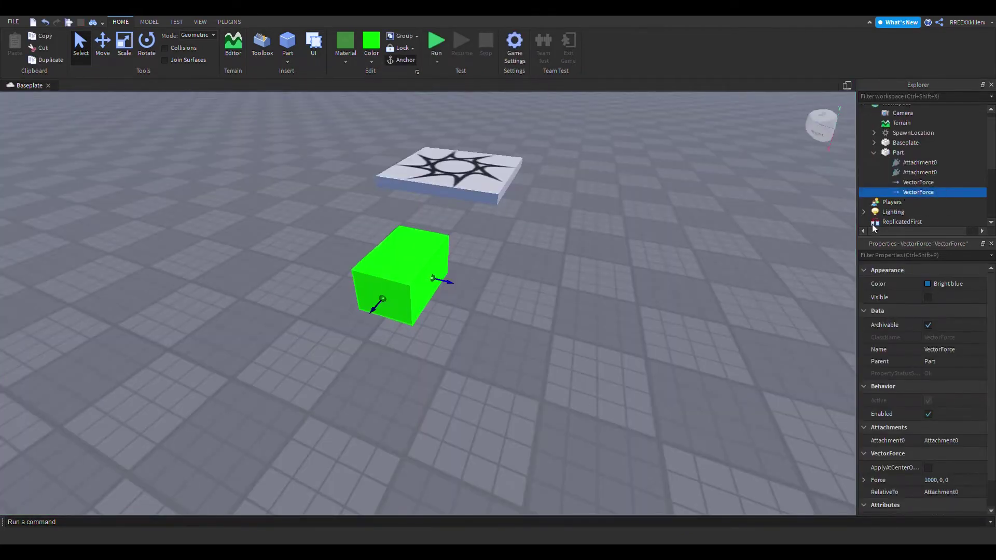
Delete the VectorForce on the block's end face and inspect the remaining arrow on the long side face
right_click_drag(616, 269, 597, 258)
left_click(556, 356)
scroll(519, 358, "up", 5)
scroll(378, 366, "down", 3)
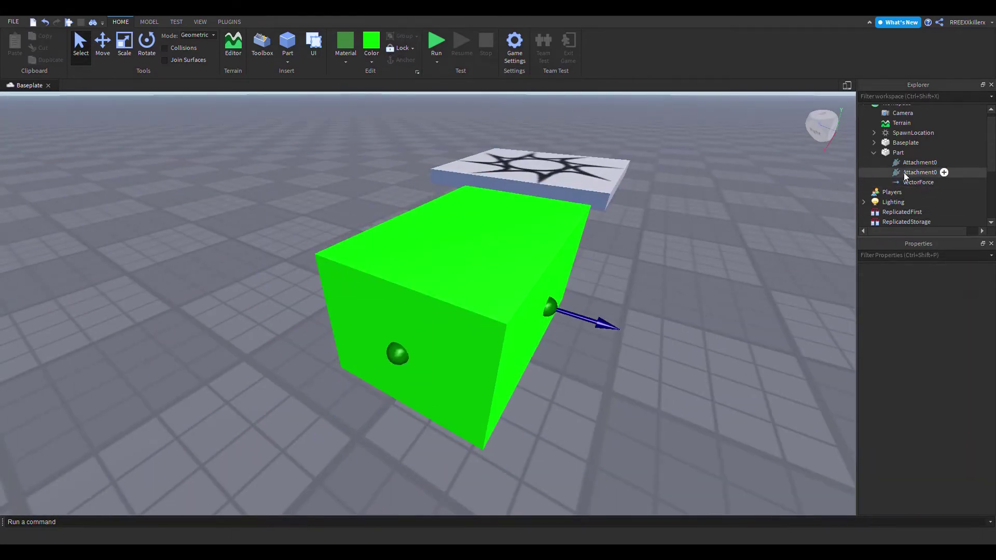
right_click_drag(652, 326, 656, 321)
key("d")
scroll(431, 340, "up", 3)
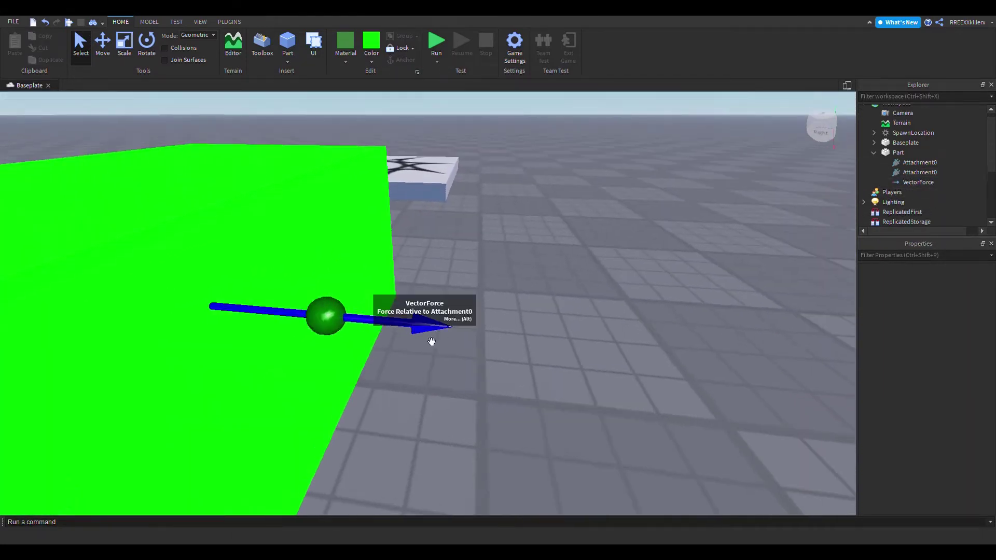
scroll(432, 339, "down", 3)
scroll(525, 308, "down", 4)
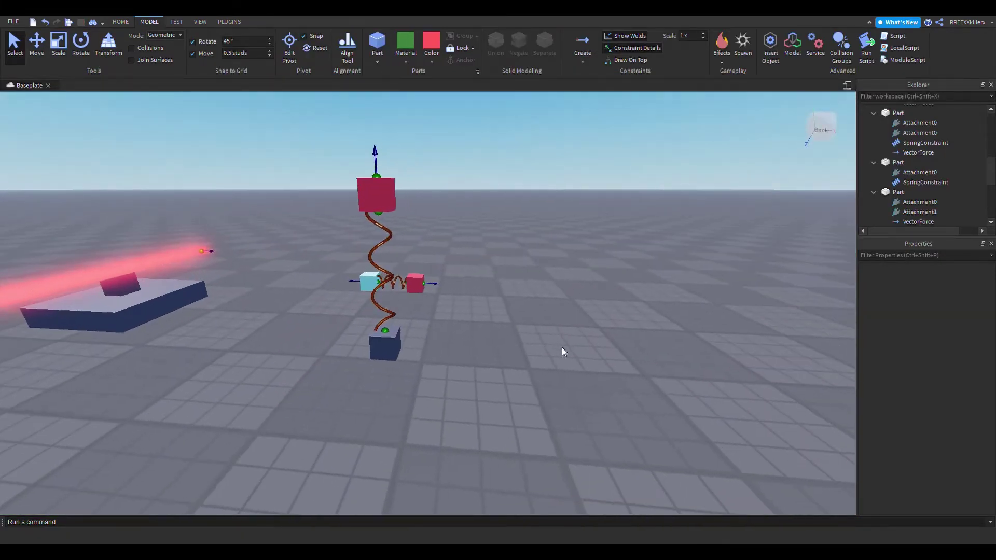
Examine the opposing VectorForces at the two ends of the red neon beam on its base
key("s")
right_click_drag(561, 347, 560, 350)
key("a")
key("s")
key("a")
key("w")
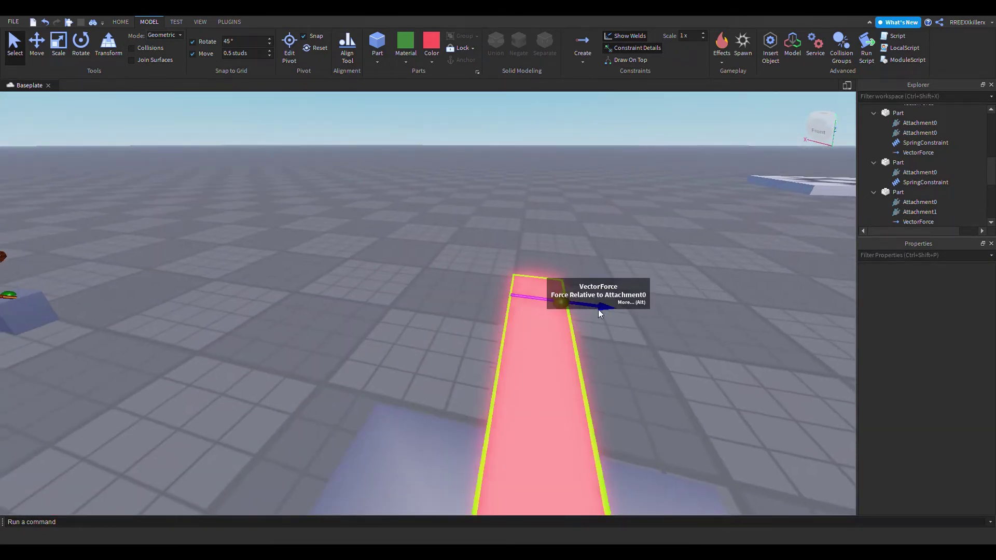
key("d")
right_click_drag(599, 309, 582, 282)
key("w")
key("a")
key("d")
scroll(504, 294, "down", 5)
scroll(489, 294, "down", 2)
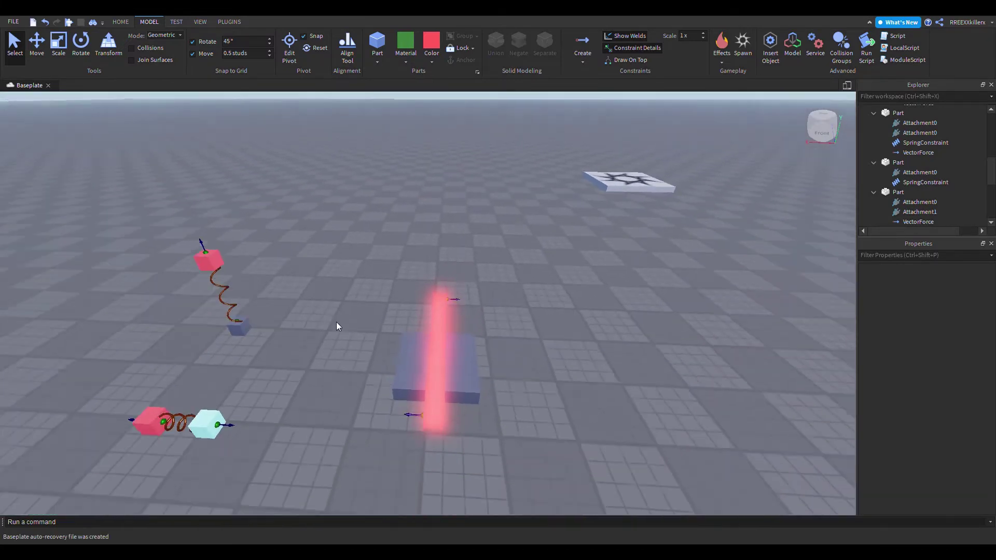
Examine the vertical and horizontal spring setups, including the blocks, attachments and VectorForce arrows that pull on the springs
key("a")
right_click_drag(336, 322, 336, 322)
key("w")
key("w")
key("s")
key("w")
key("w")
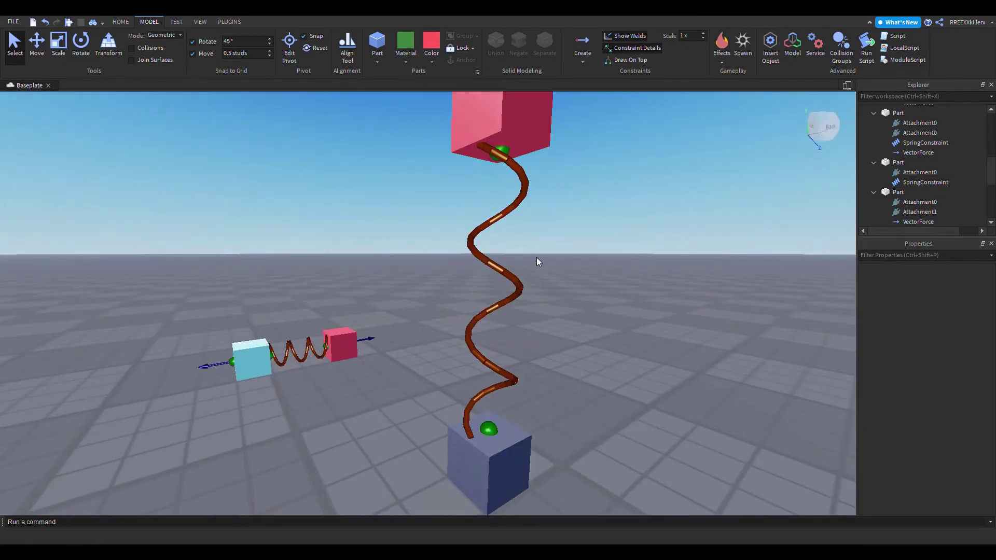
key("s")
key("w")
right_click_drag(495, 272, 495, 273)
key("s")
key("w")
key("s")
key("w")
right_click_drag(534, 334, 551, 349)
key("w")
key("s")
right_click_drag(432, 238, 431, 238)
key("w")
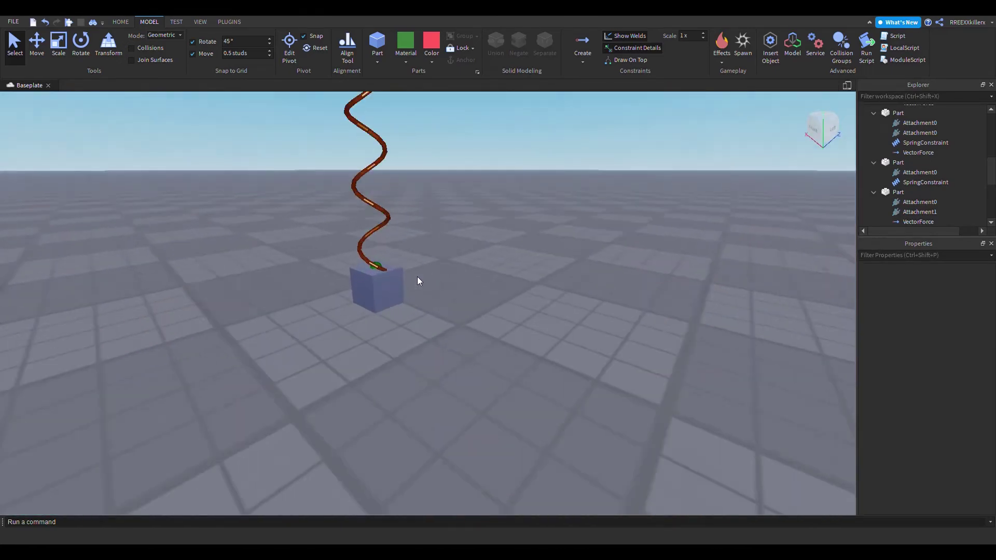
right_click_drag(416, 275, 416, 275)
key("s")
key("s")
right_click_drag(452, 316, 452, 316)
key("s")
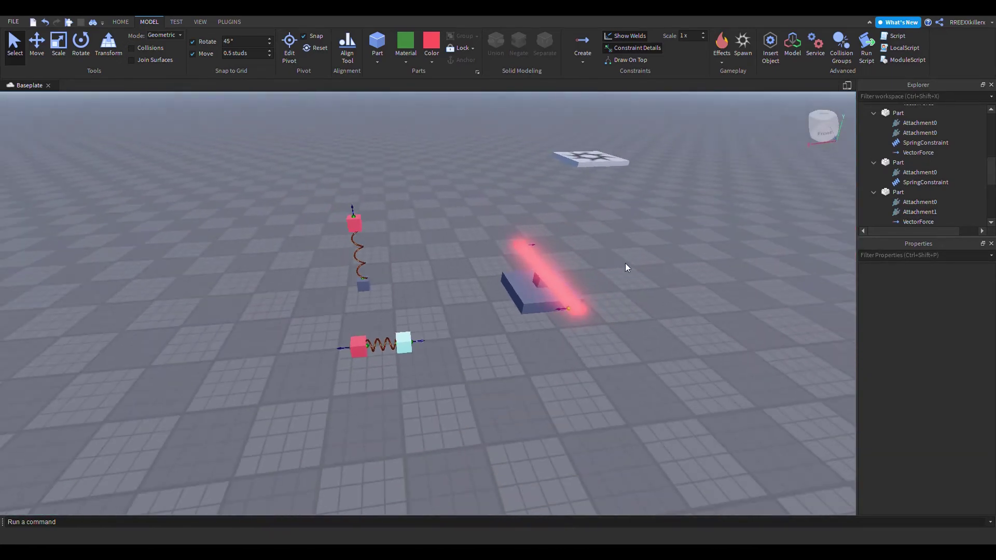
Compare the neon beam with the two spring setups and check the beam's force directions from above
key("d")
right_click_drag(496, 285, 496, 285)
key("w")
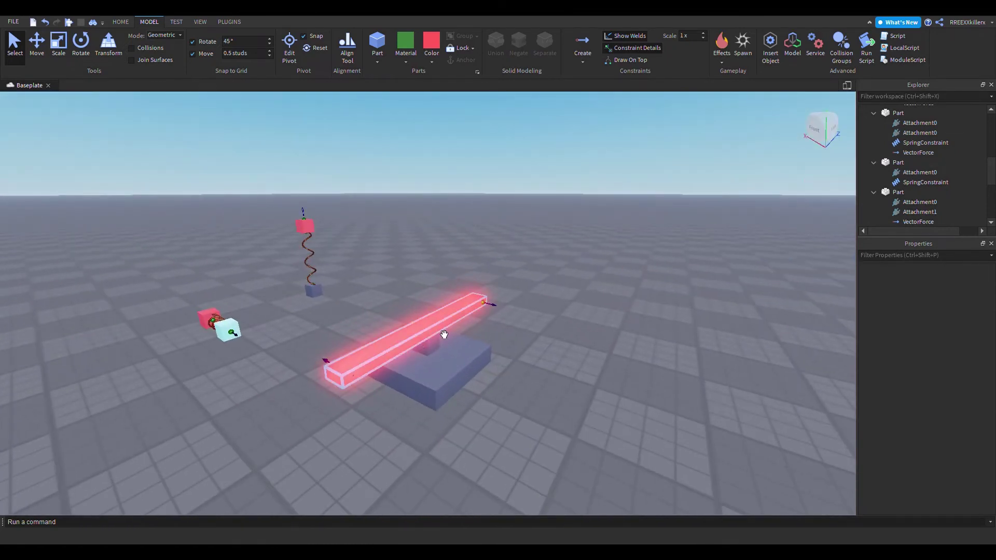
right_click_drag(442, 333, 442, 332)
key("a")
key("s")
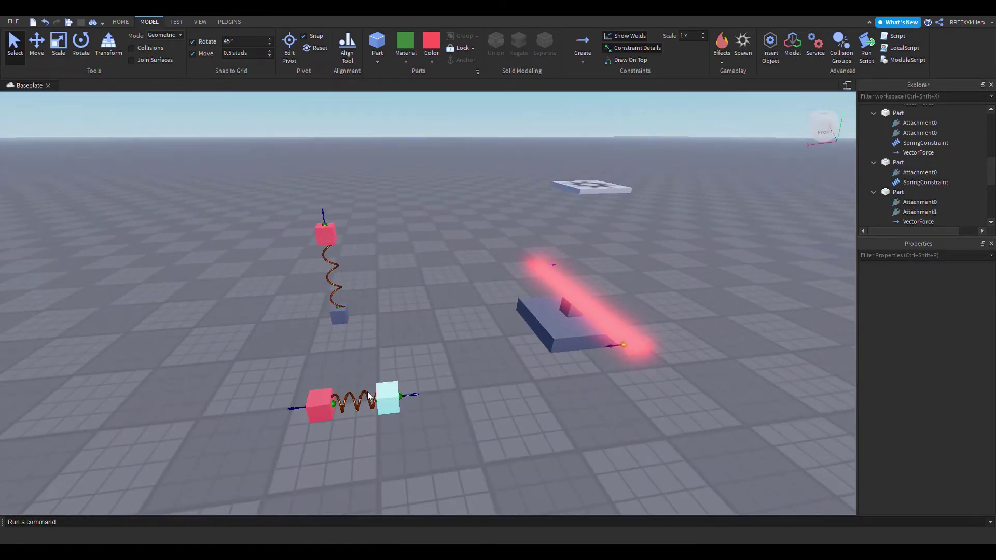
scroll(438, 322, "down", 5)
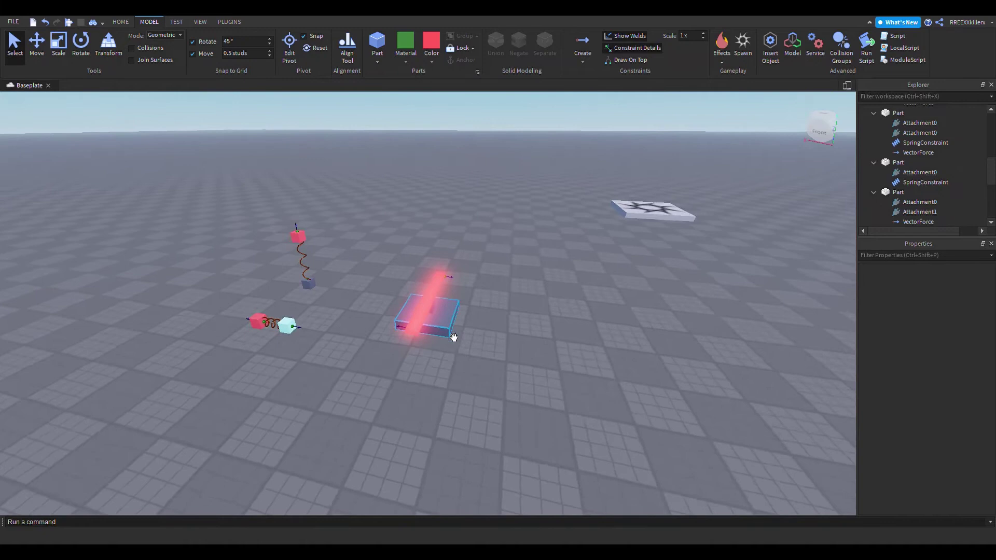
key("w")
right_click_drag(586, 365, 586, 365)
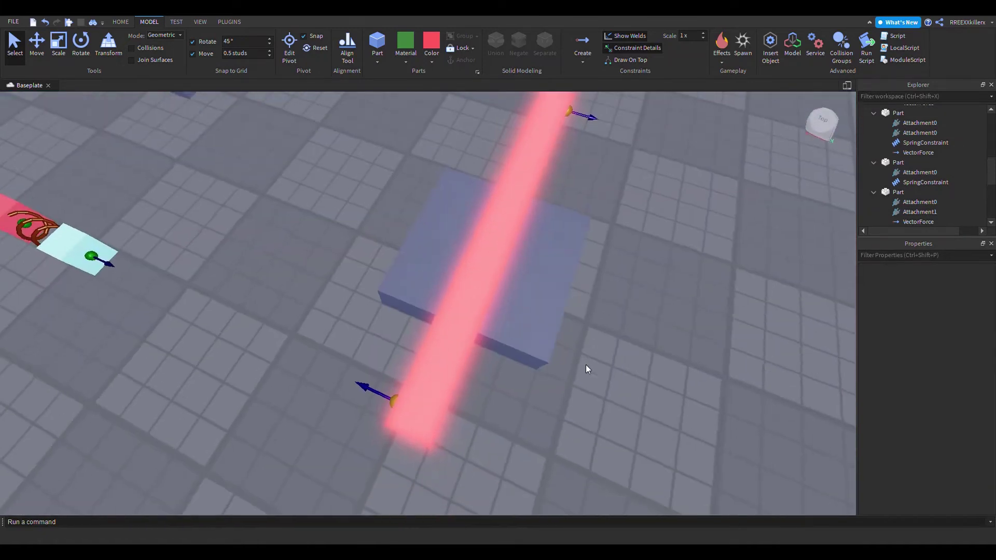
key("s")
Run the simulation and watch how the VectorForces act on the neon beam and the spring-connected blocks
left_click(127, 22)
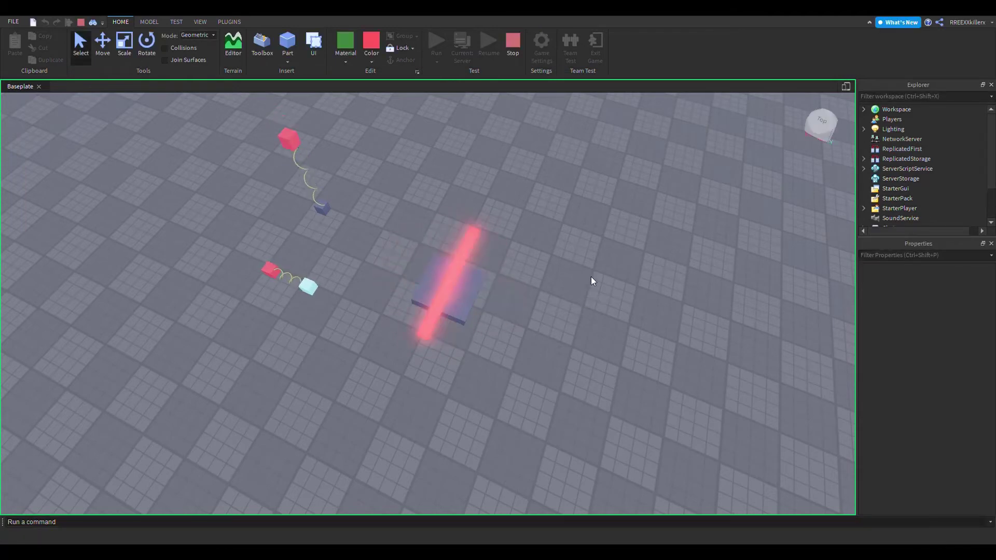
key("w")
right_click_drag(553, 203, 551, 203)
key("a")
key("w")
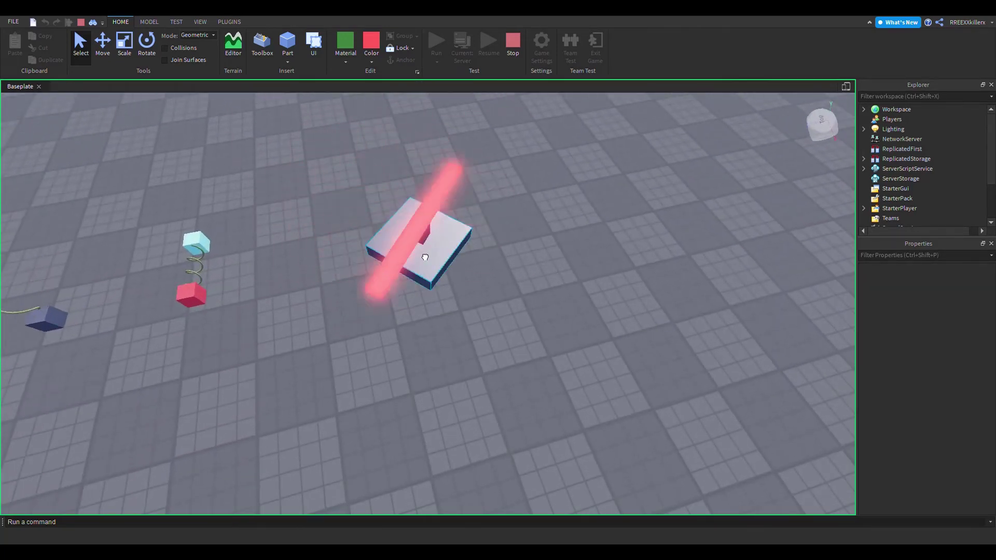
Anchor the base part under the spinning neon beam while the simulation runs
left_click_drag(991, 322, 988, 516)
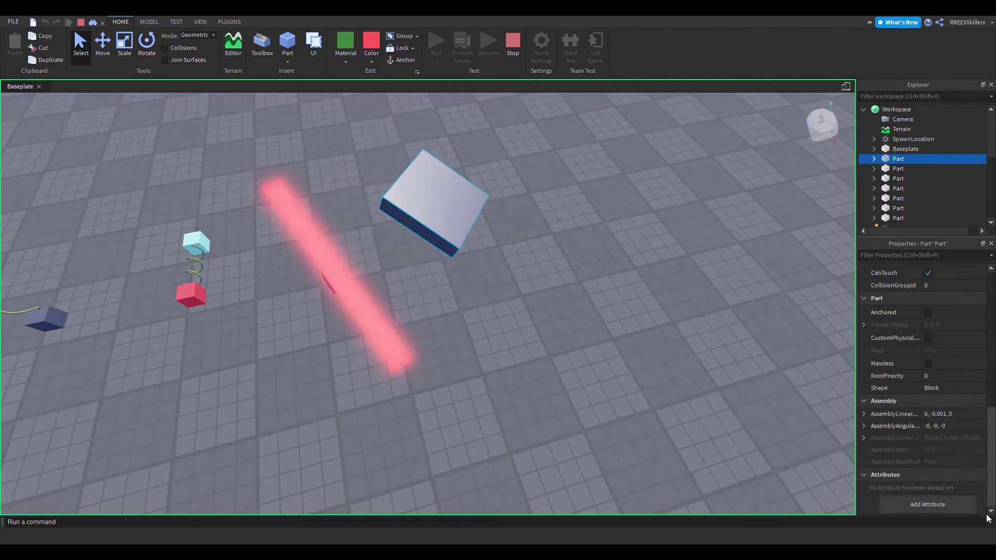
left_click(927, 313)
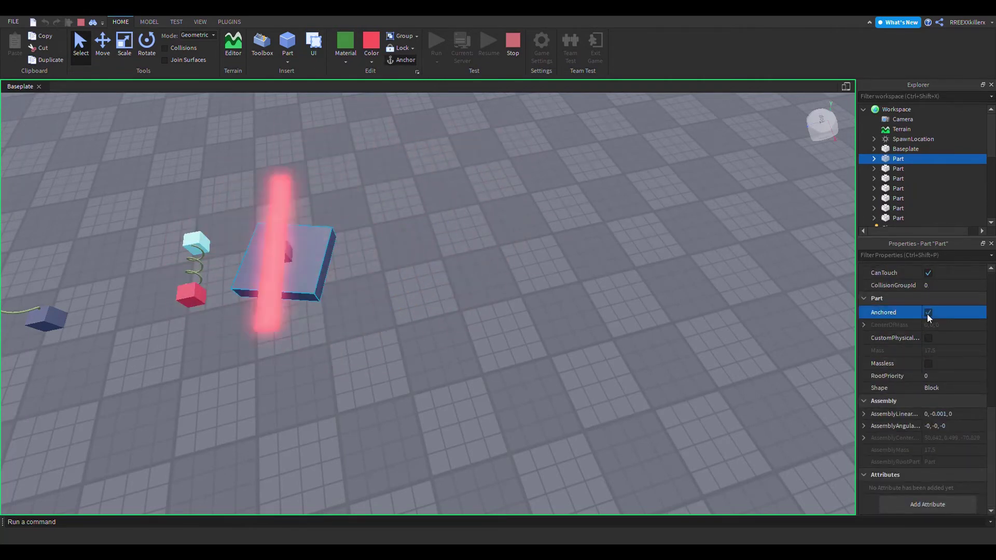
left_click(385, 316)
Examine the spinning neon beam on its anchored base and both spring setups from several angles
right_click_drag(478, 346, 479, 347)
key("w")
key("w")
key("d")
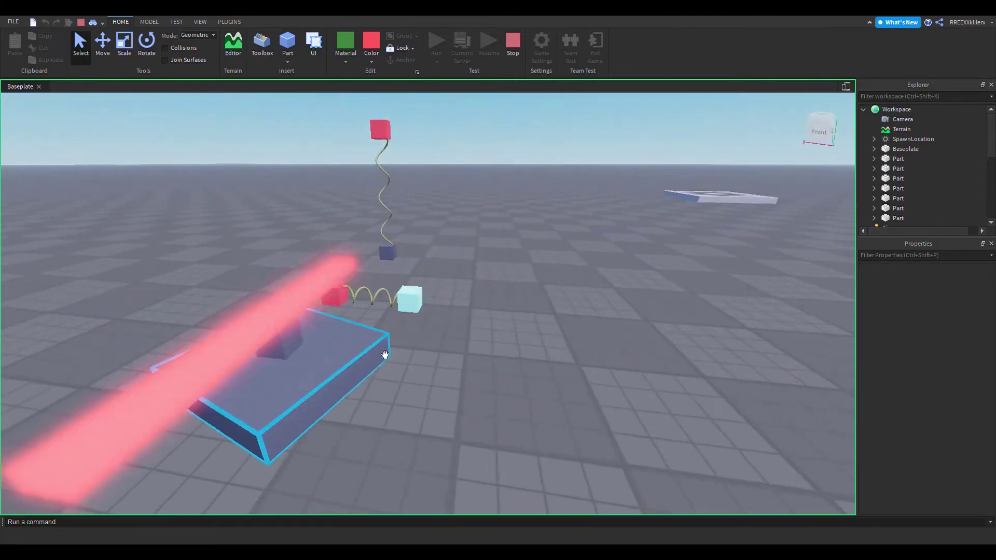
key("d")
right_click_drag(385, 354, 400, 320)
key("w")
key("s")
scroll(328, 318, "down", 3)
key("w")
key("d")
key("s")
key("d")
key("w")
key("w")
key("s")
right_click_drag(510, 255, 505, 253)
key("w")
key("s")
key("s")
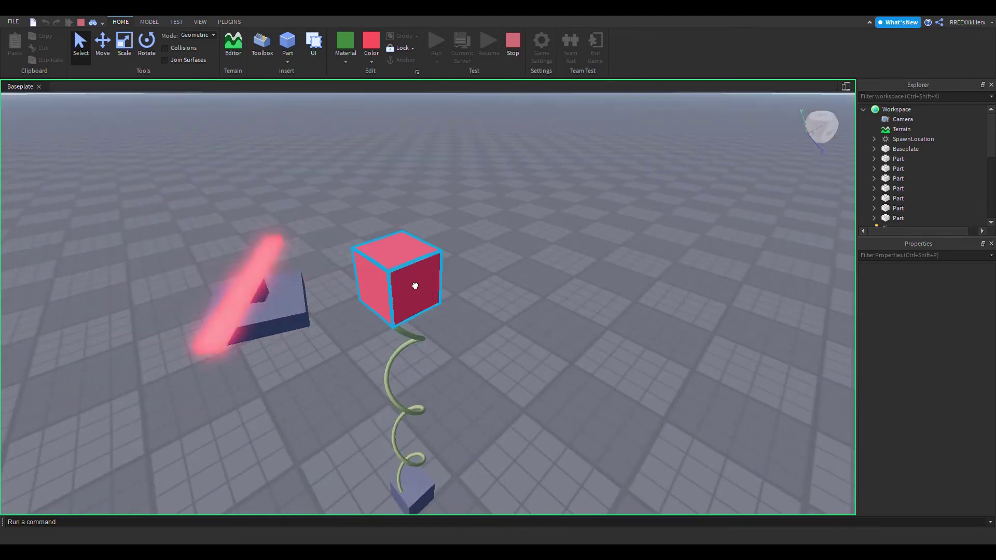
Move the vertical spring's red upper block down onto the lower block, to about Y 1.863, and release it
left_click(417, 251)
key("ctrl+2")
left_click_drag(410, 236, 387, 363)
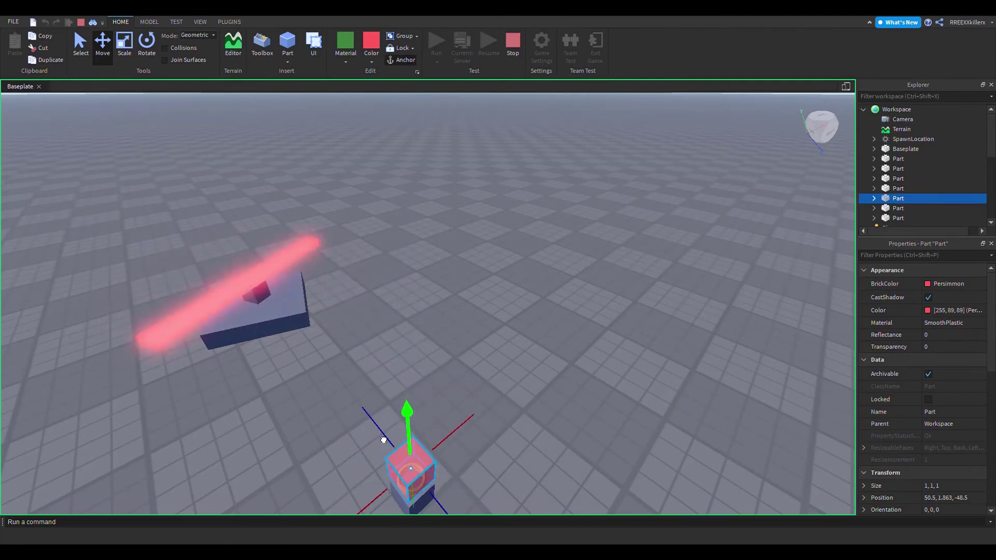
left_click_drag(383, 440, 384, 440)
left_click(617, 319)
Pull the vertical spring's red block down once more, to about Y 2.365, and release it, viewing the spring from the side
right_click_drag(612, 302, 612, 304)
key("s")
key("w")
key("s")
key("w")
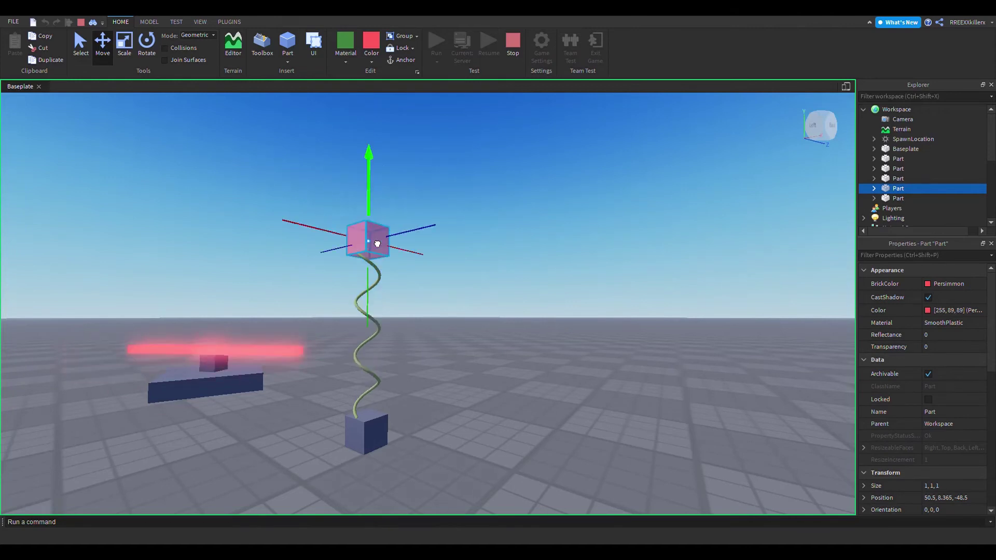
left_click_drag(377, 299, 377, 338)
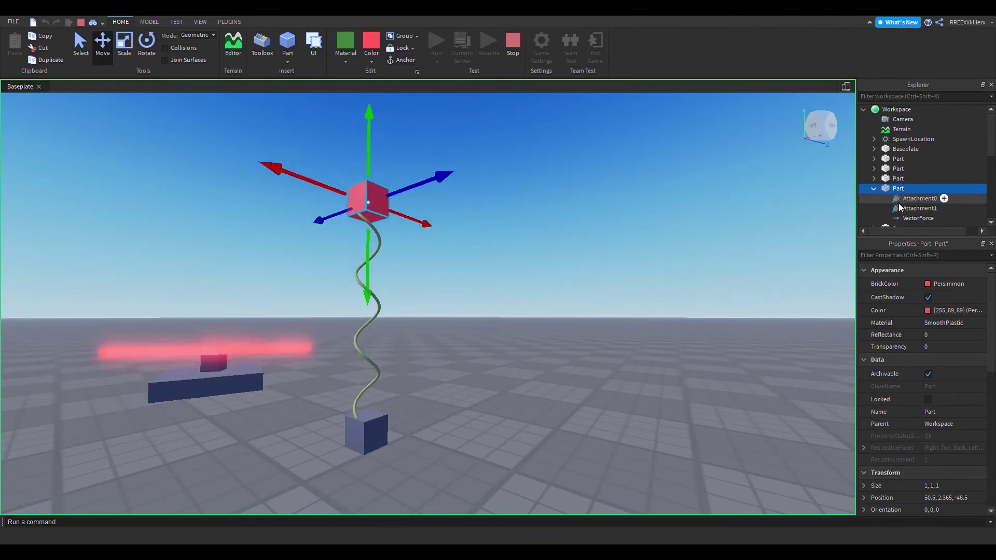
Switch the VectorForce of the vertical spring's red block off and back on while watching the spring
left_click(919, 218)
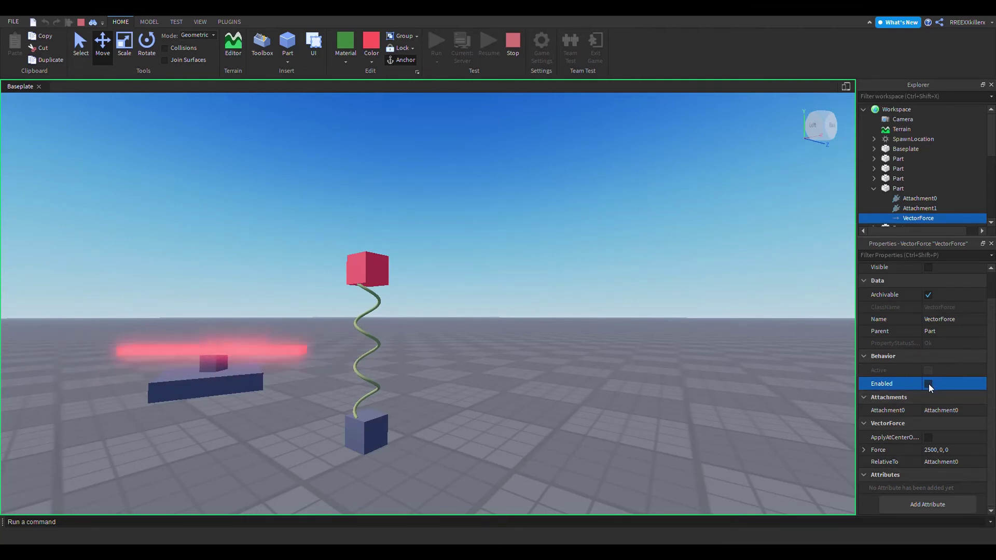
right_click_drag(488, 292, 583, 245)
key("a")
key("s")
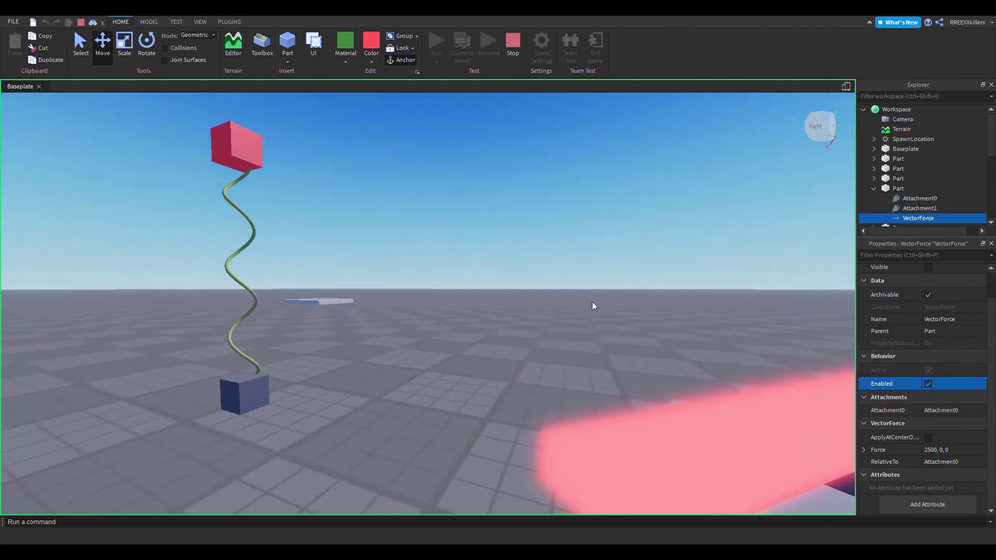
Check the vertical spring's red block and inspect the spinning beam up close
right_click_drag(592, 301, 891, 165)
left_click(895, 159)
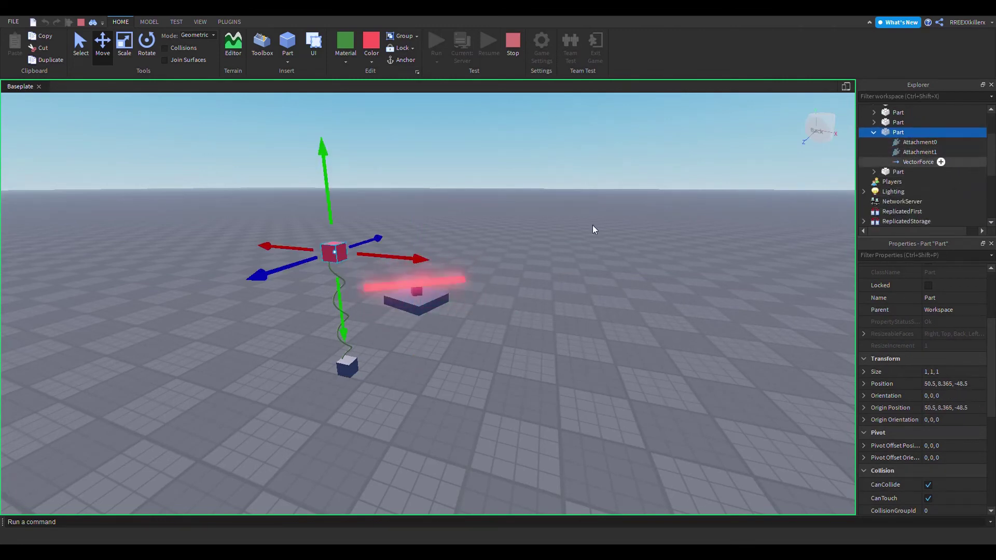
left_click(569, 237)
right_click_drag(569, 237, 578, 261)
scroll(627, 326, "up", 10)
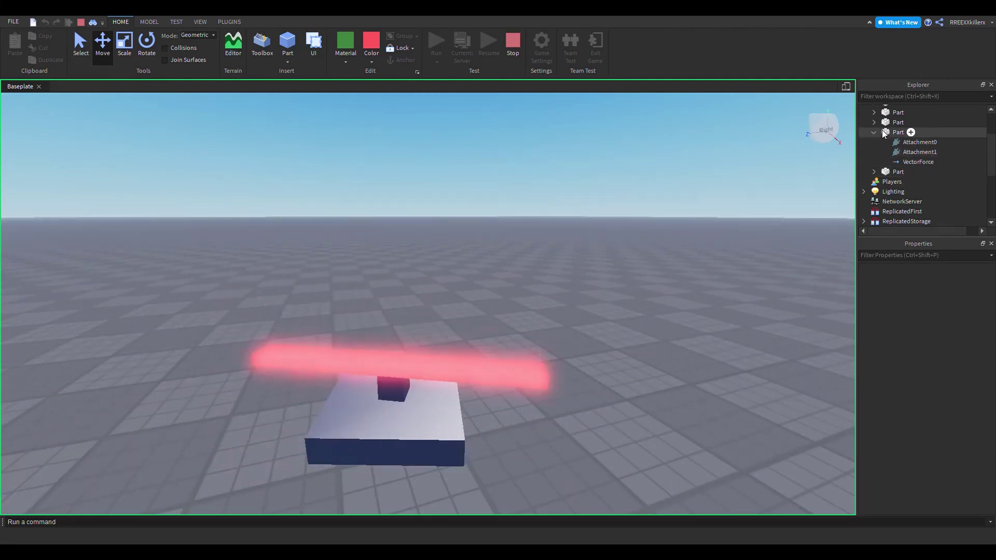
scroll(883, 136, "up", 2)
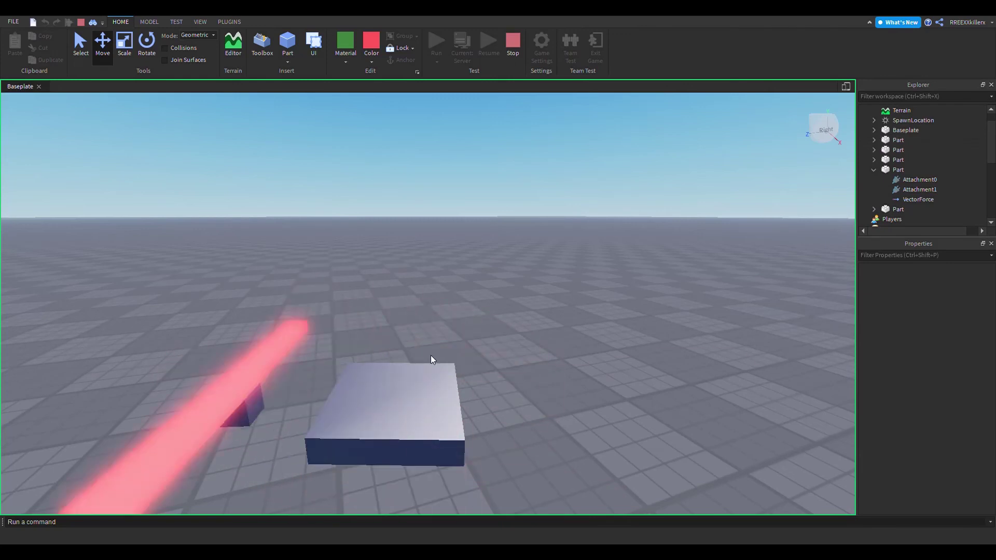
Set the X force of both VectorForces on the neon beam to 500
left_click(450, 377)
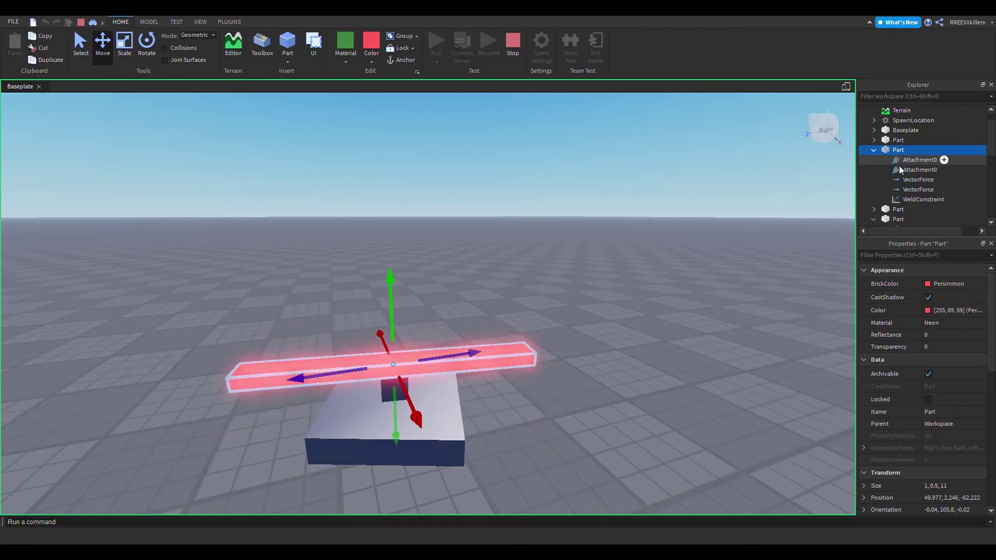
left_click(907, 179)
left_click(910, 189, "shift")
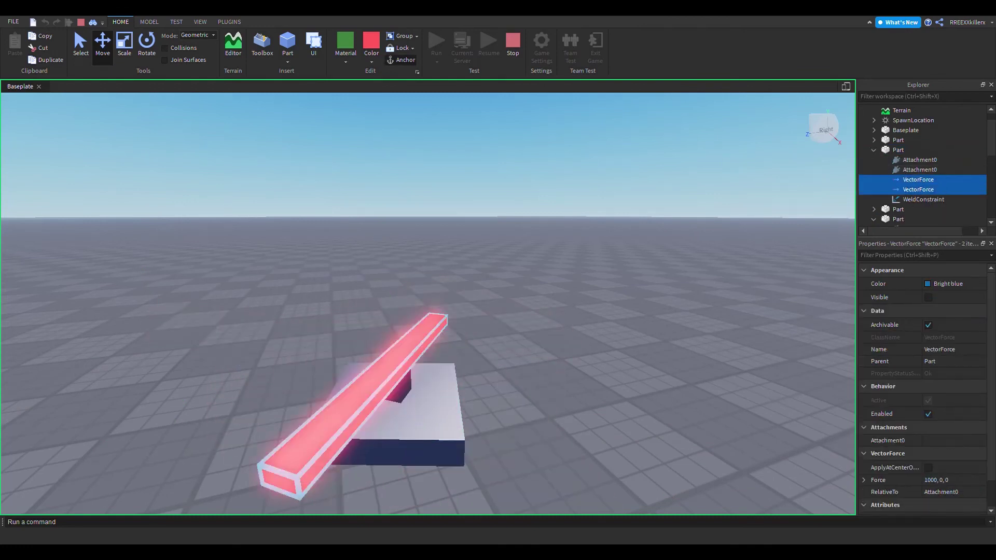
scroll(967, 427, "down", 1)
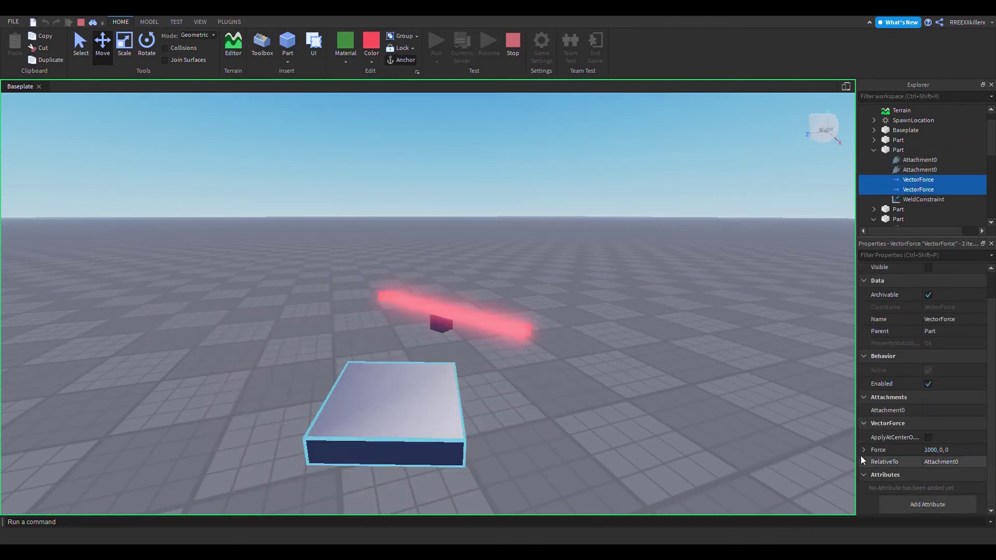
left_click(878, 450)
left_click(932, 461)
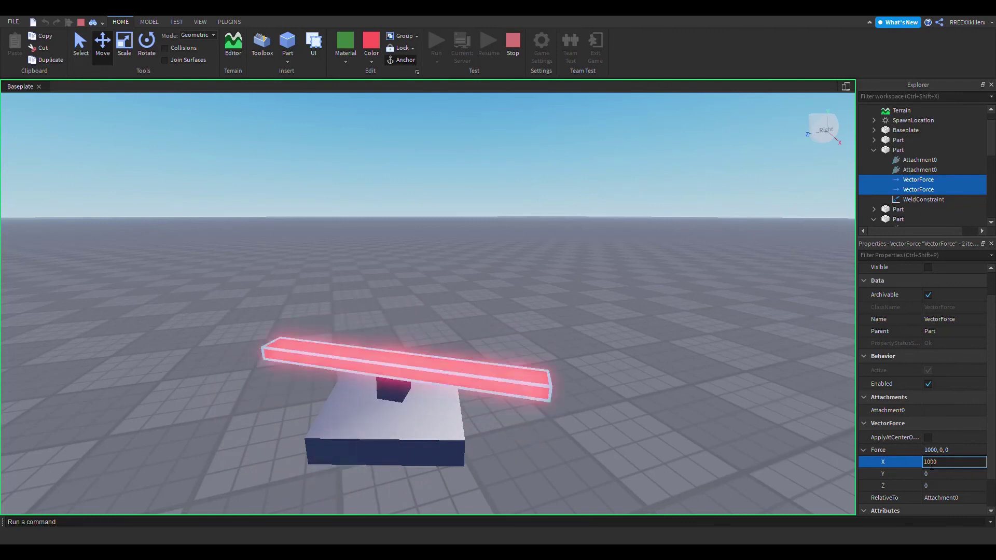
type("500")
key("Return")
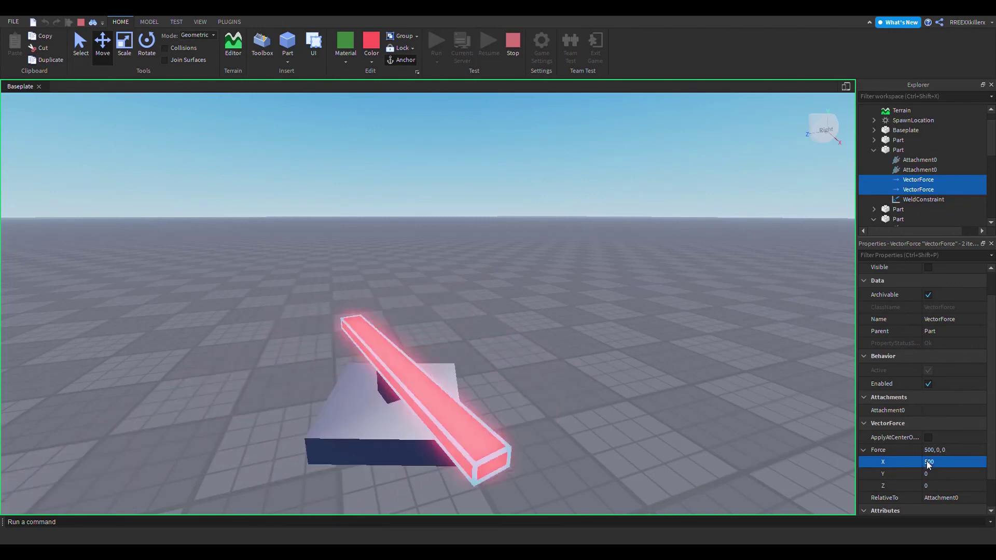
Watch the beam's spin and set the X force of both its VectorForces to 100
right_click_drag(595, 288, 596, 288)
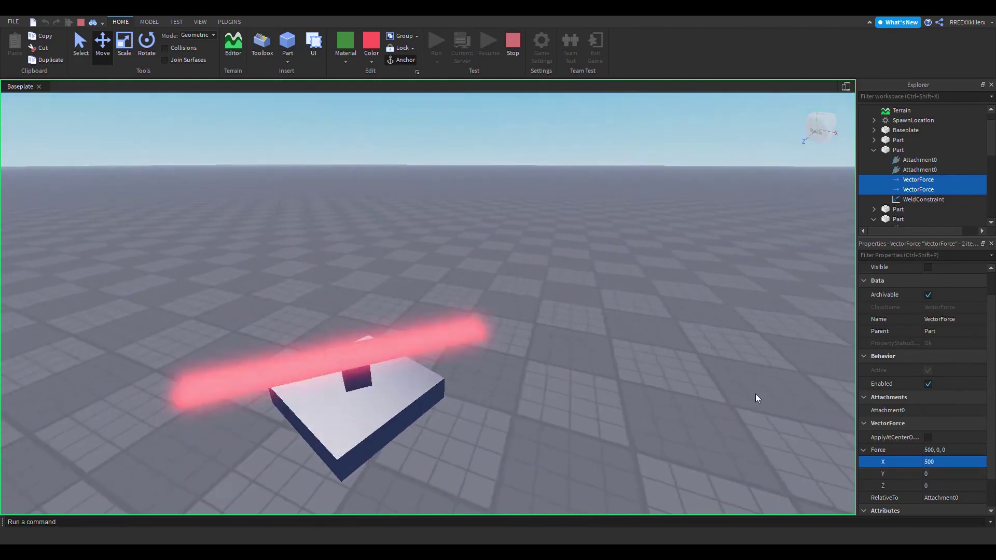
left_click(954, 462)
type("100")
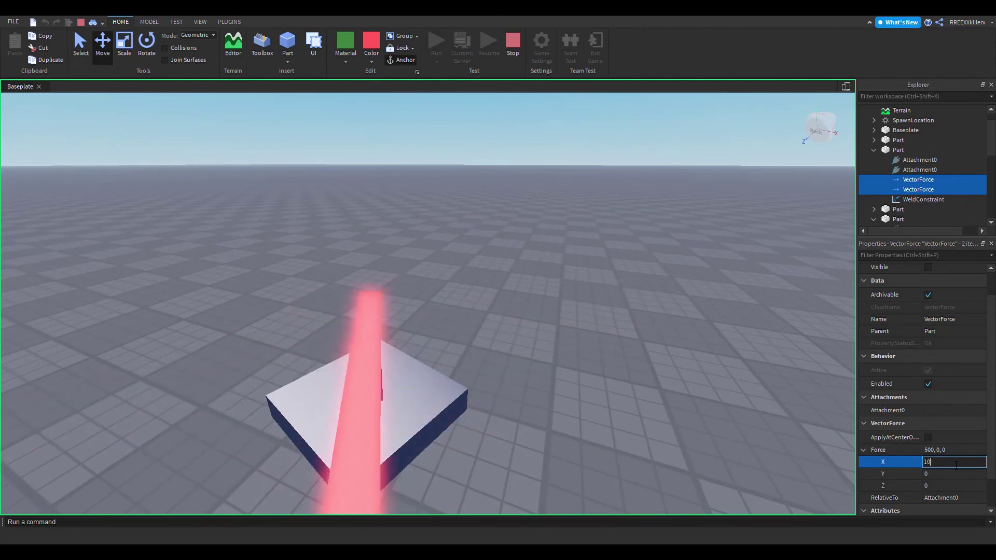
key("Return")
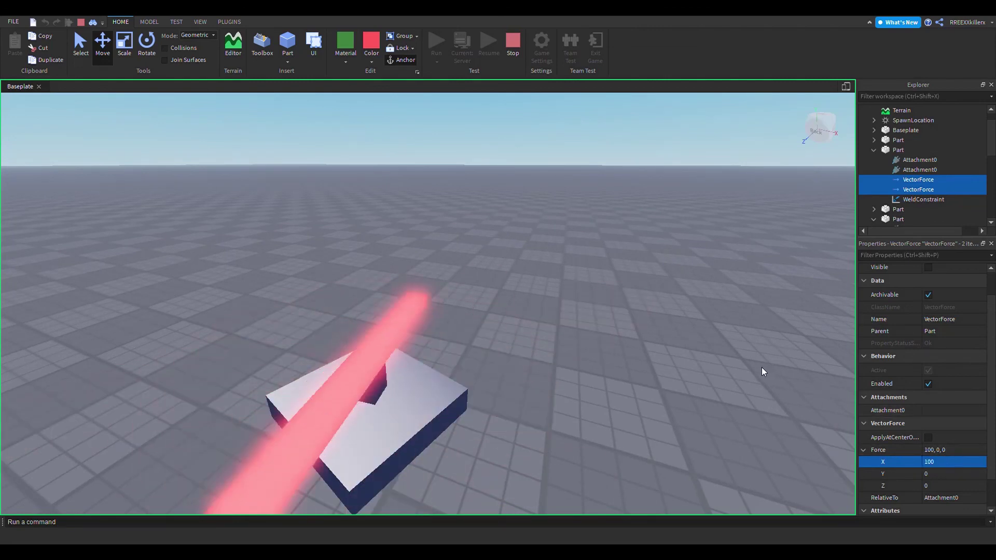